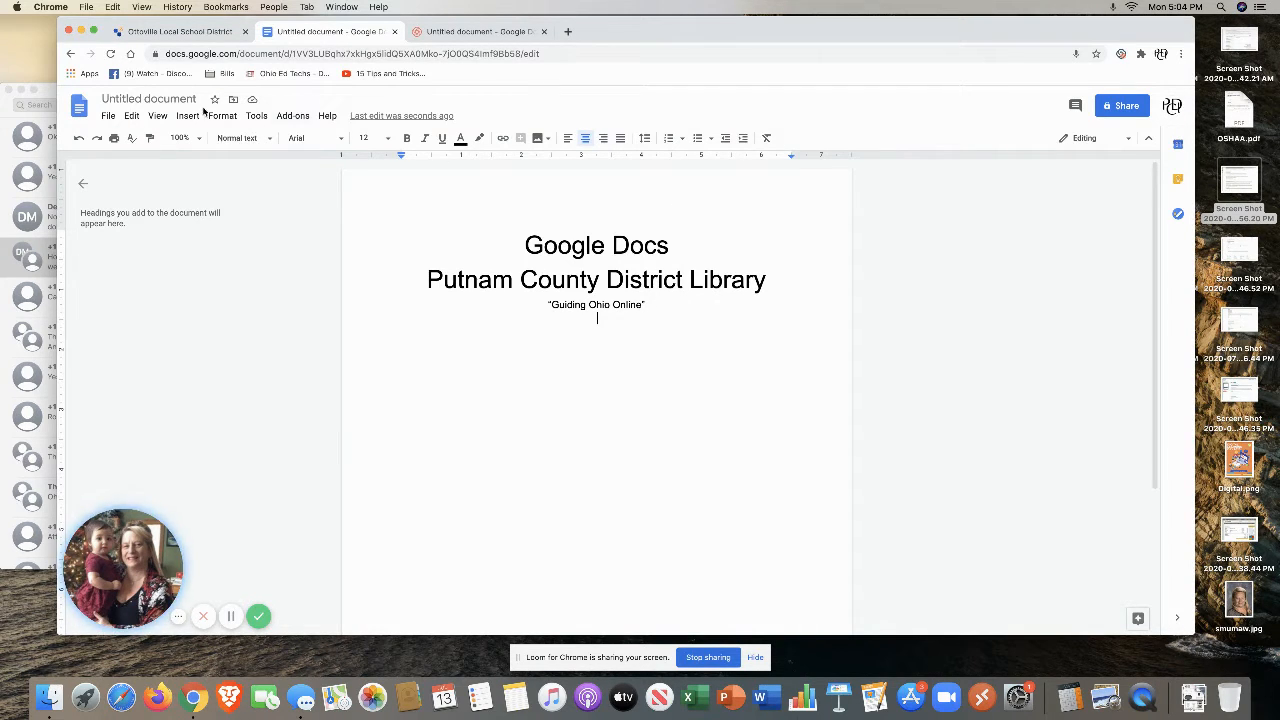
# - Dictate "And now everything that I am speaking will show. This is how you would use voice type." below the subtitle using voice typing, and add two line breaks
pyautogui.click(257, 116)
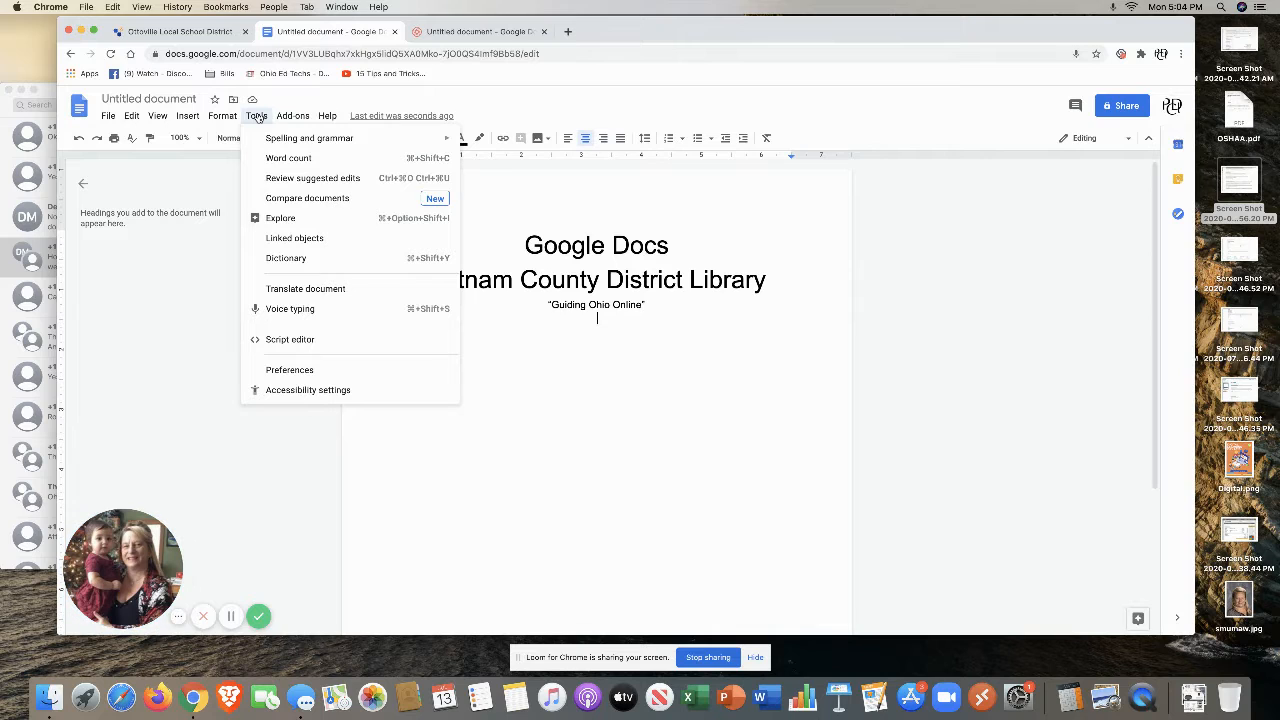
pyautogui.click(291, 309)
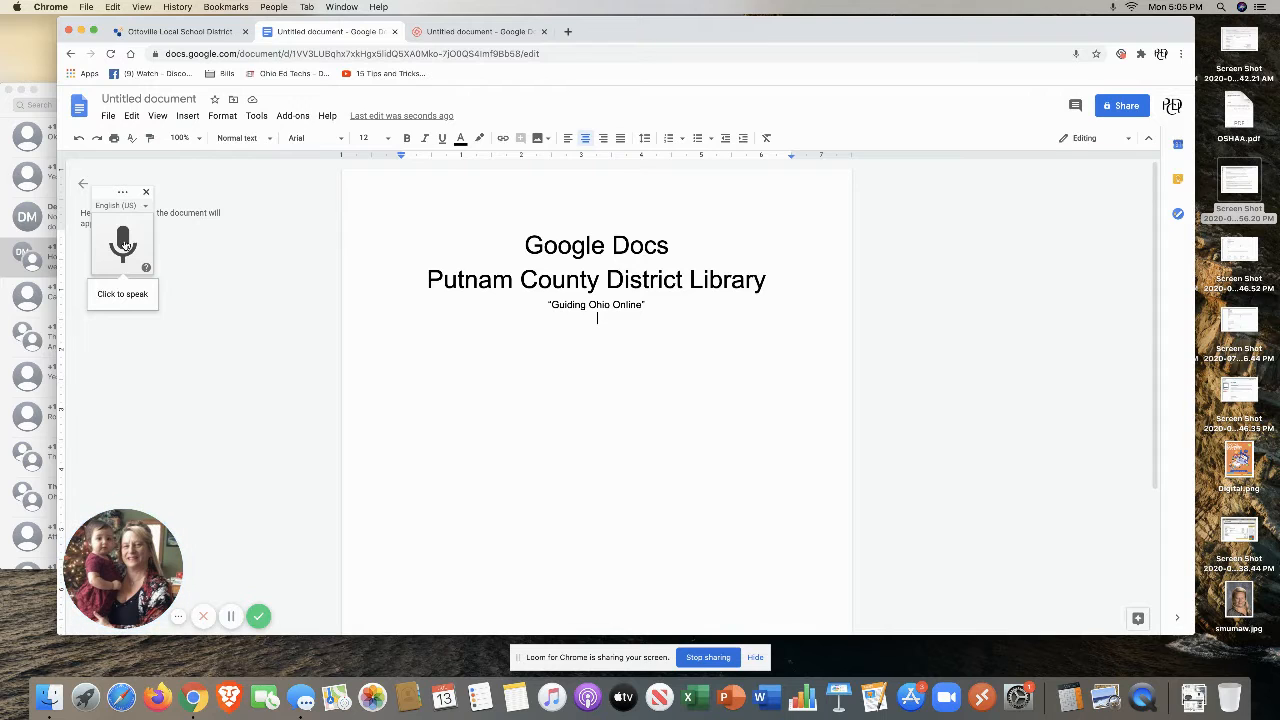
pyautogui.click(124, 244)
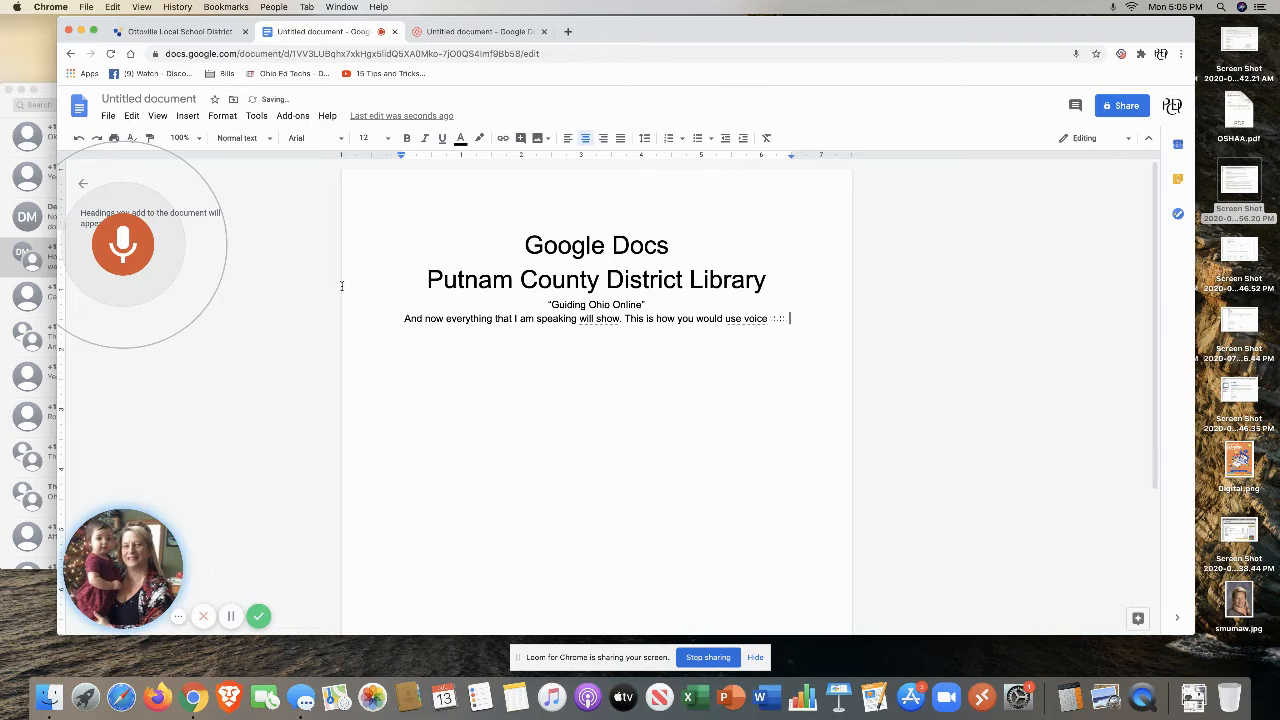
pyautogui.click(111, 260)
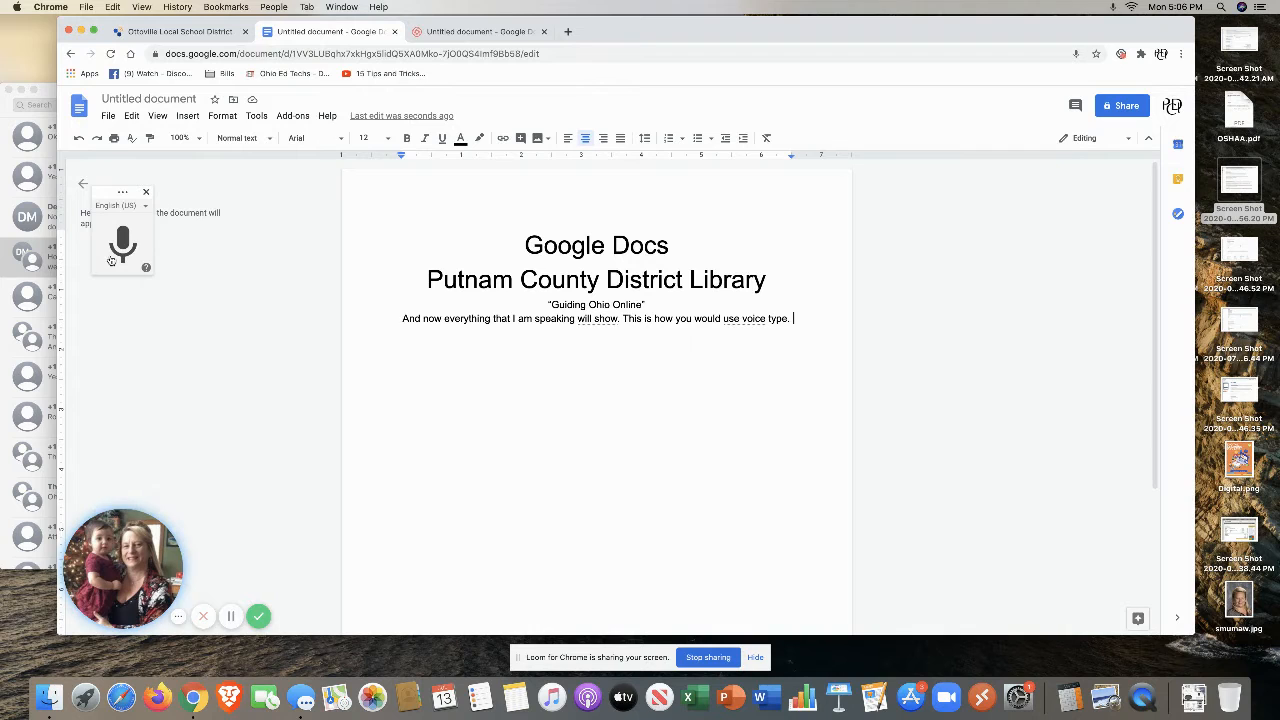
pyautogui.press('Return')
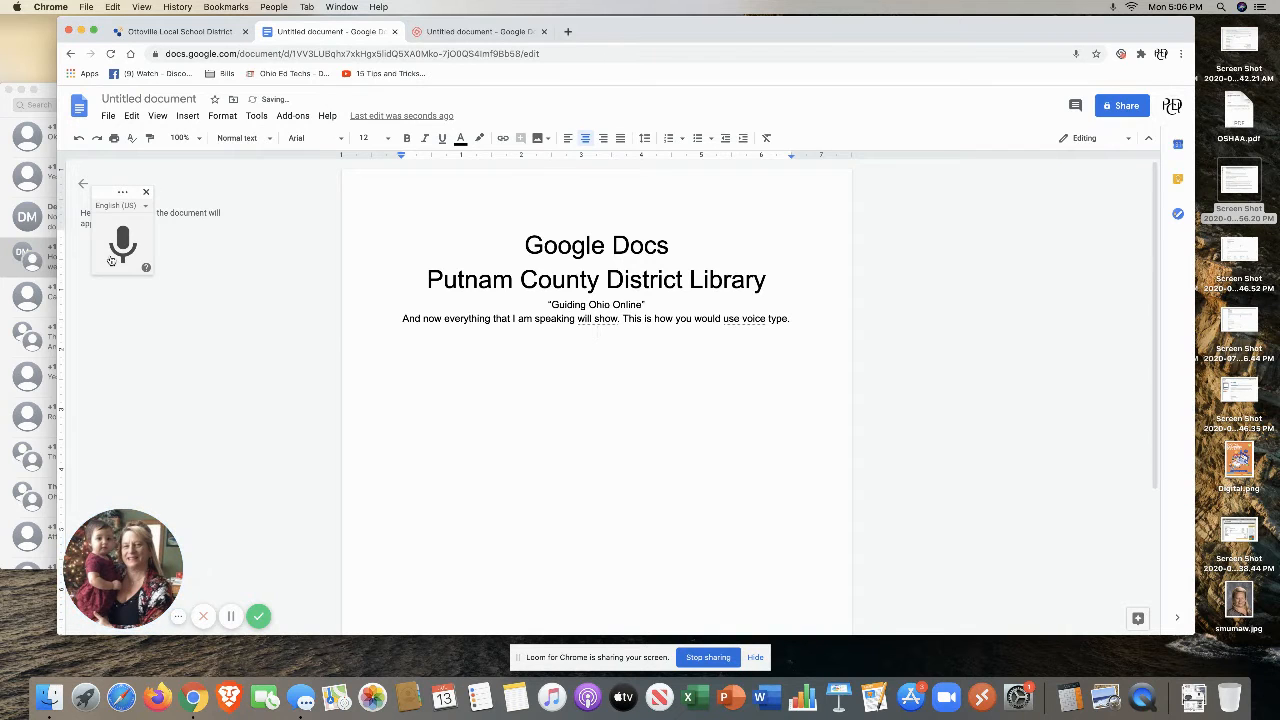
pyautogui.press('Return')
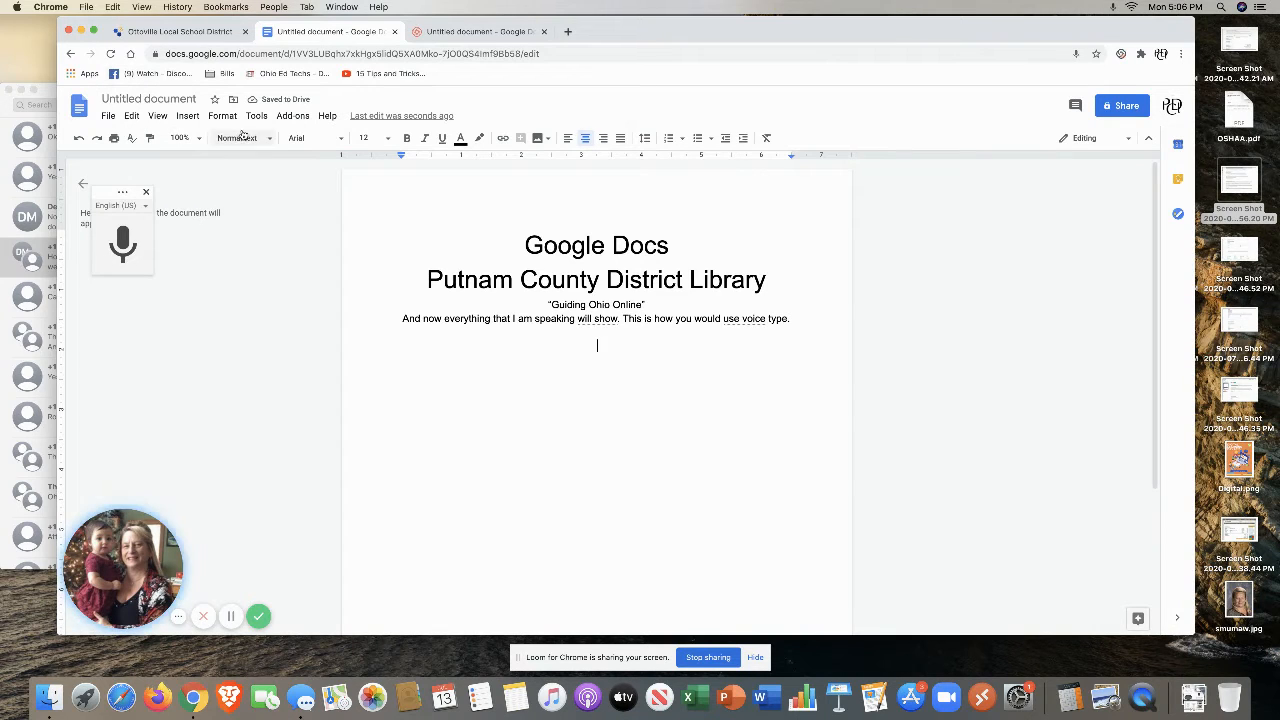
# - Browse the additional fonts sorted by popularity, and close the font list without adding any
pyautogui.click(343, 140)
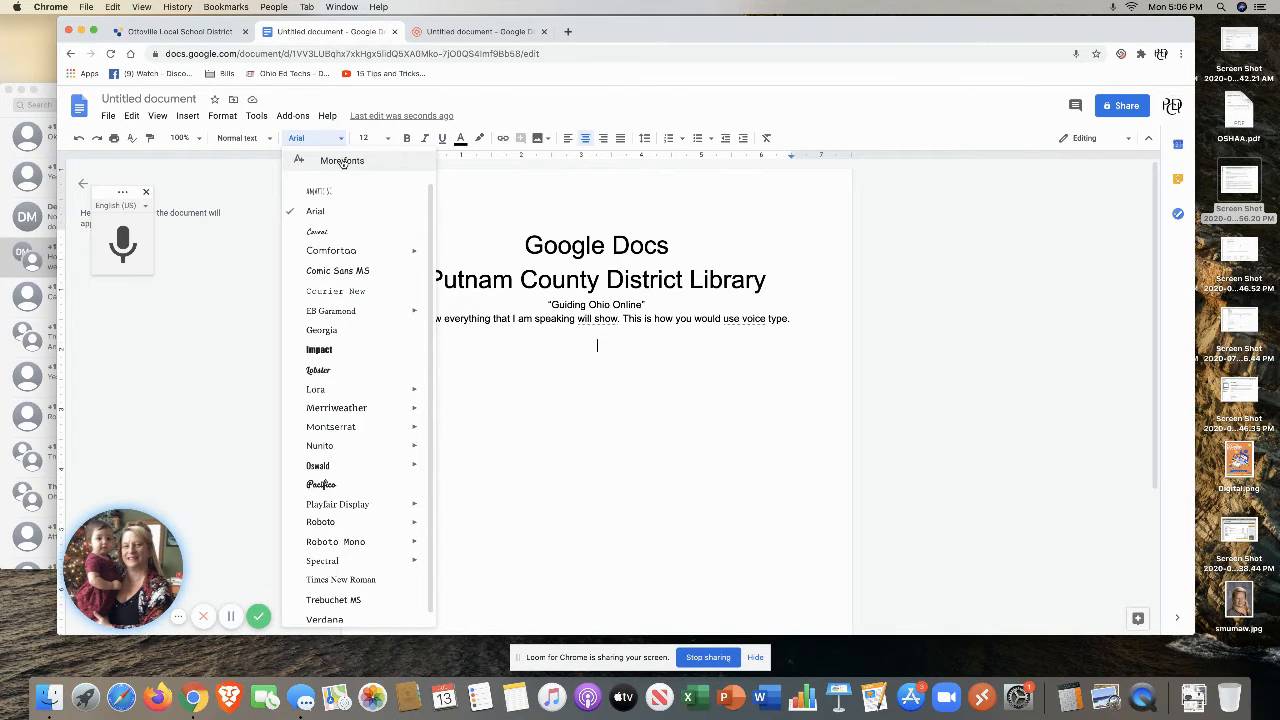
pyautogui.click(343, 162)
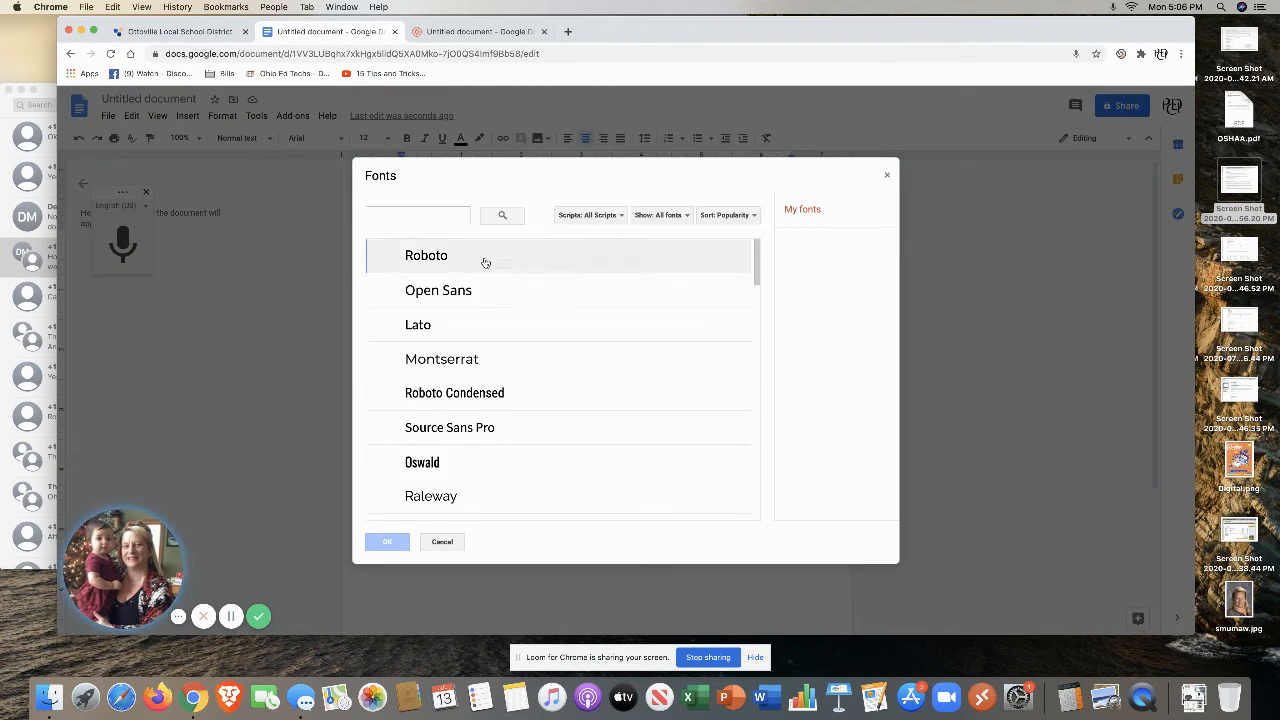
pyautogui.scroll(-2, 747, 300)
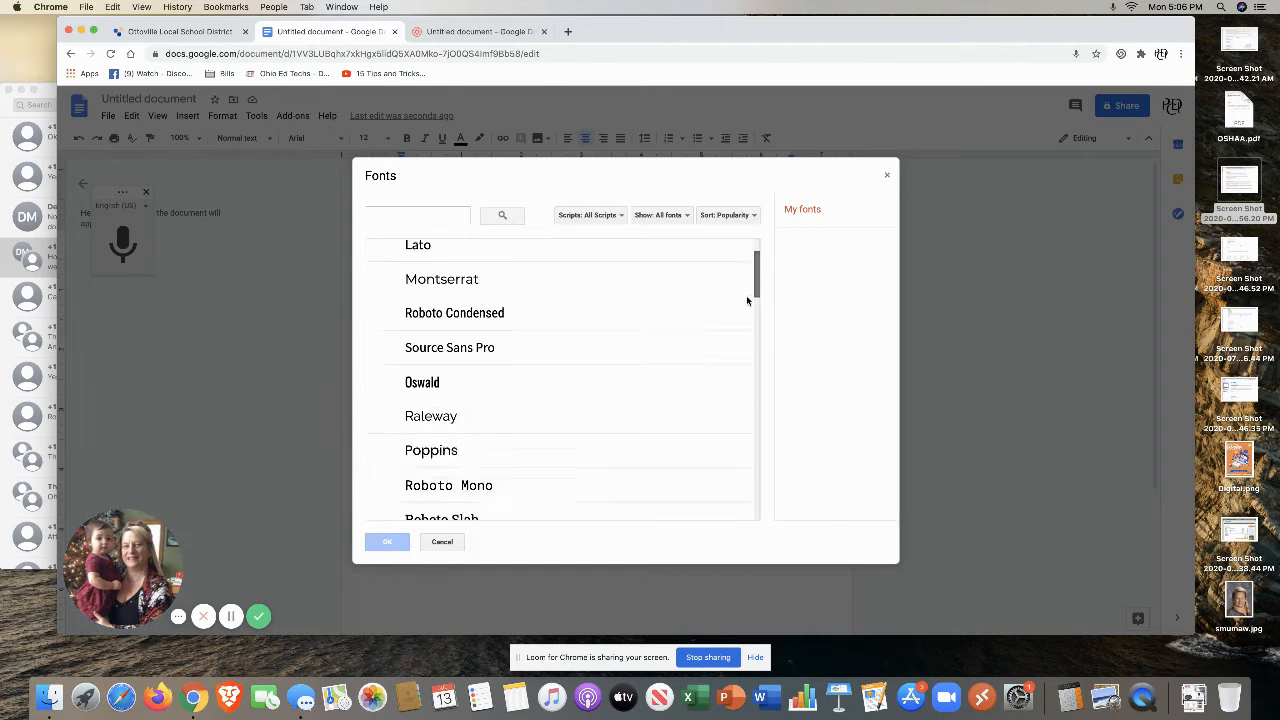
pyautogui.scroll(-5, 745, 310)
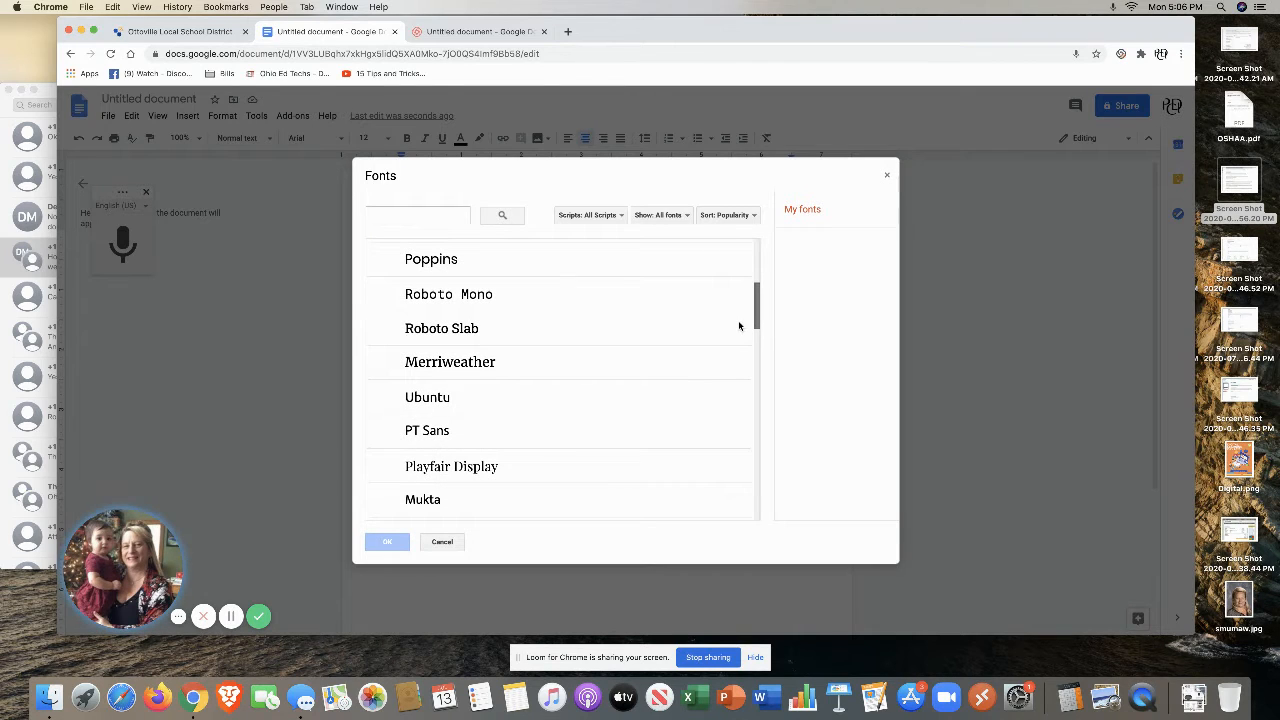
pyautogui.scroll(-4, 736, 335)
pyautogui.scroll(-7, 733, 348)
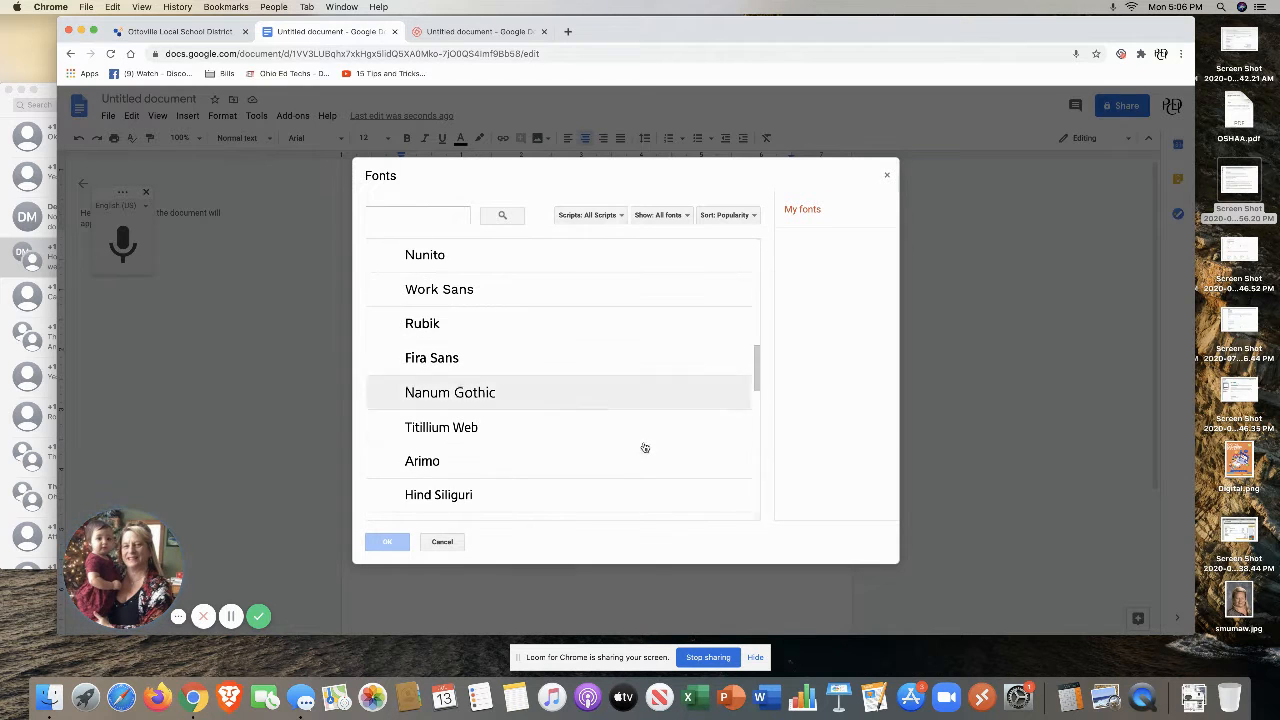
pyautogui.click(443, 541)
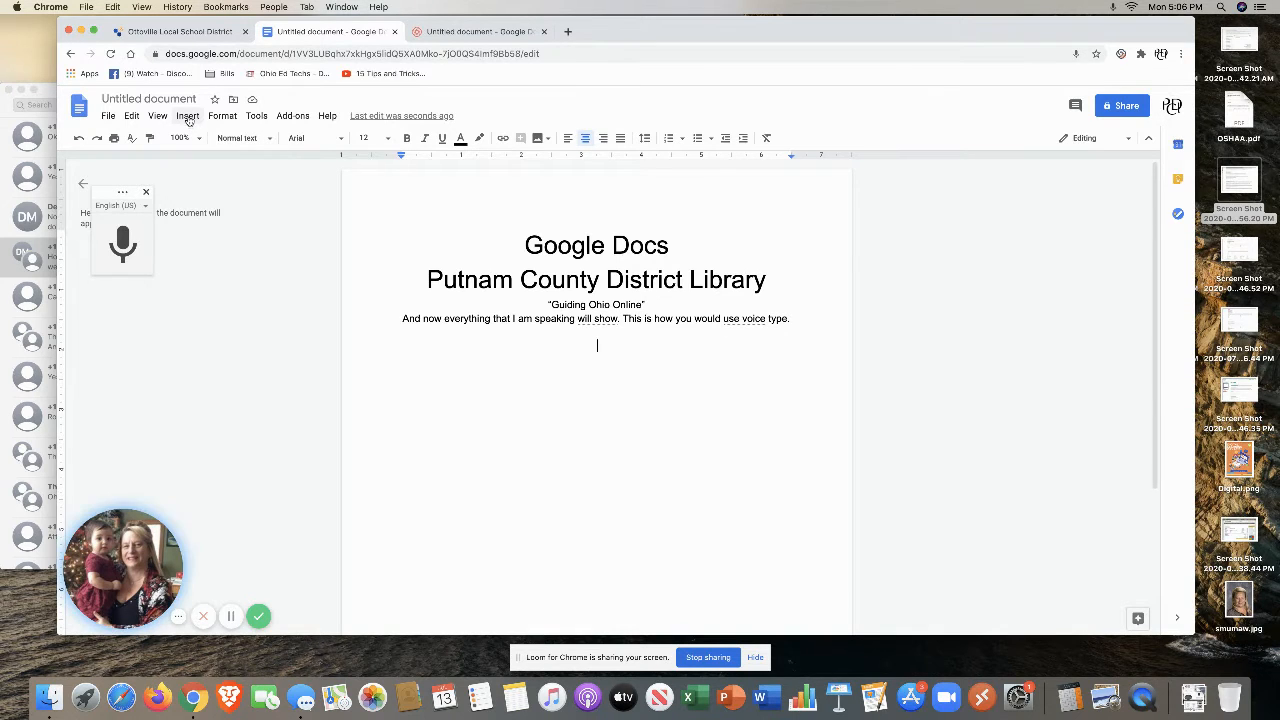
# - Search the web for "tiger shark" images and insert the first one below the dictated sentence
pyautogui.click(188, 118)
pyautogui.moveTo(204, 140)
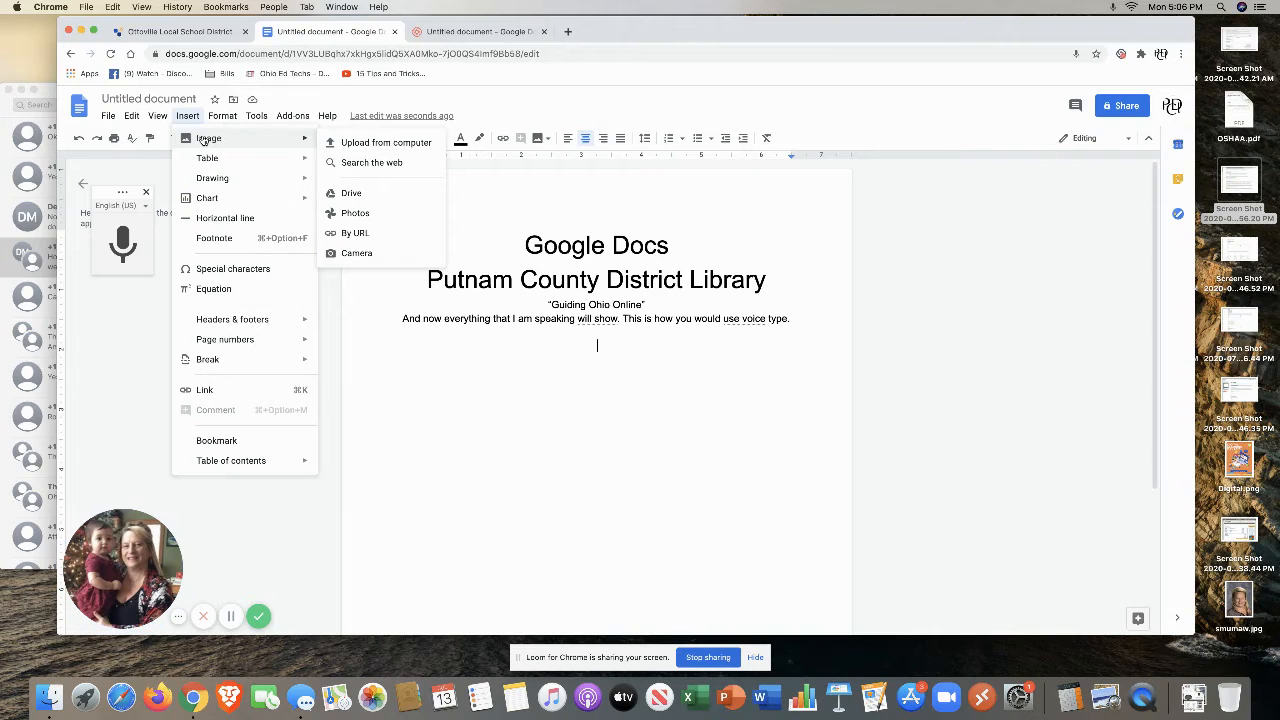
pyautogui.click(360, 163)
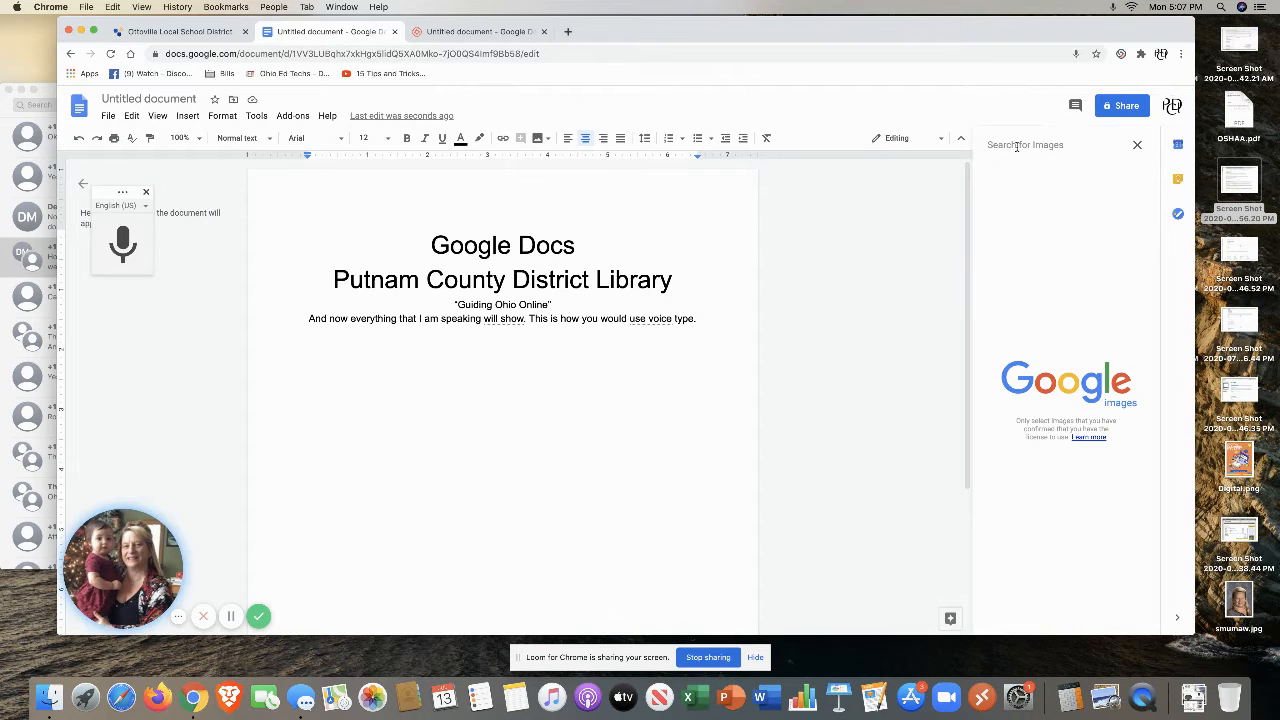
pyautogui.write('t')
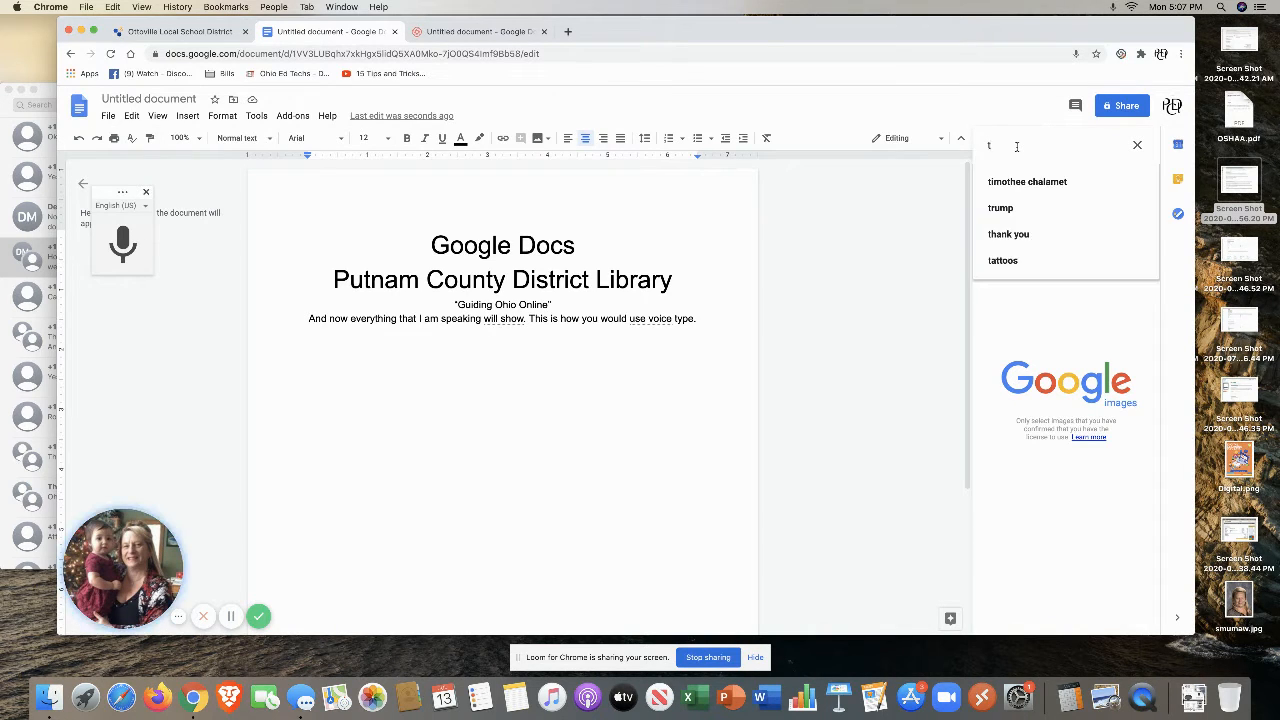
pyautogui.write('iger')
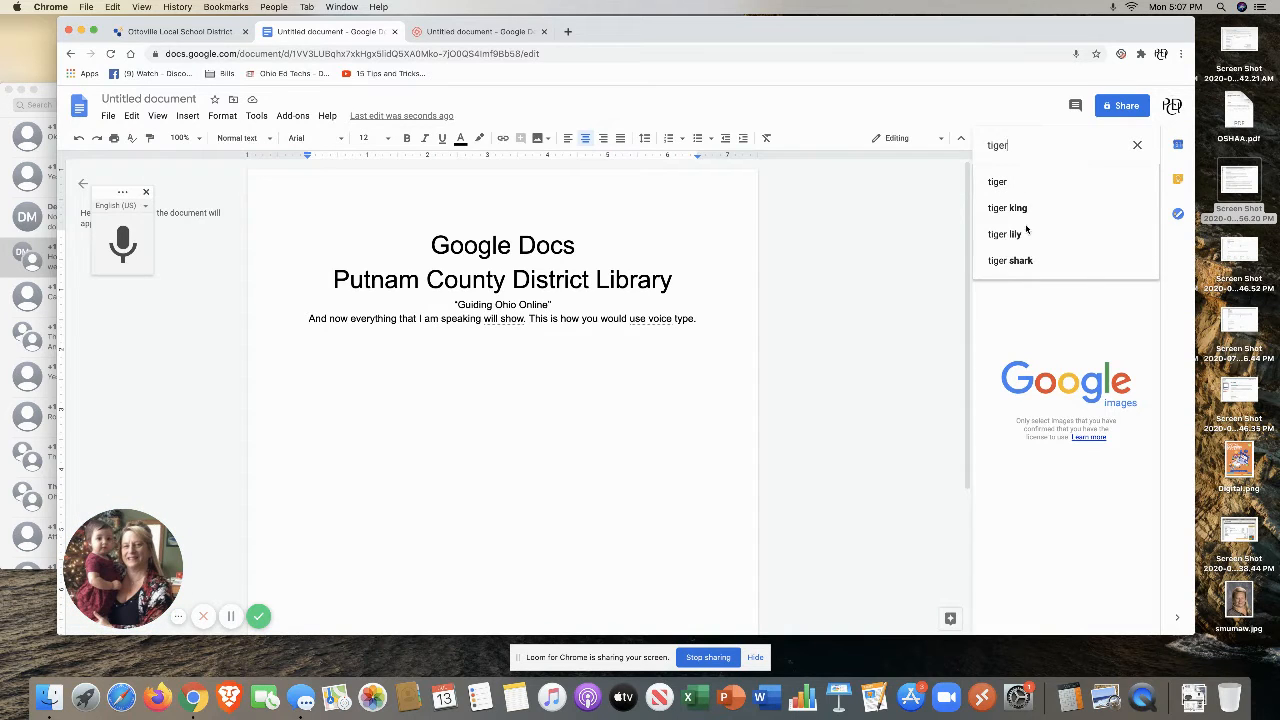
pyautogui.click(1020, 260)
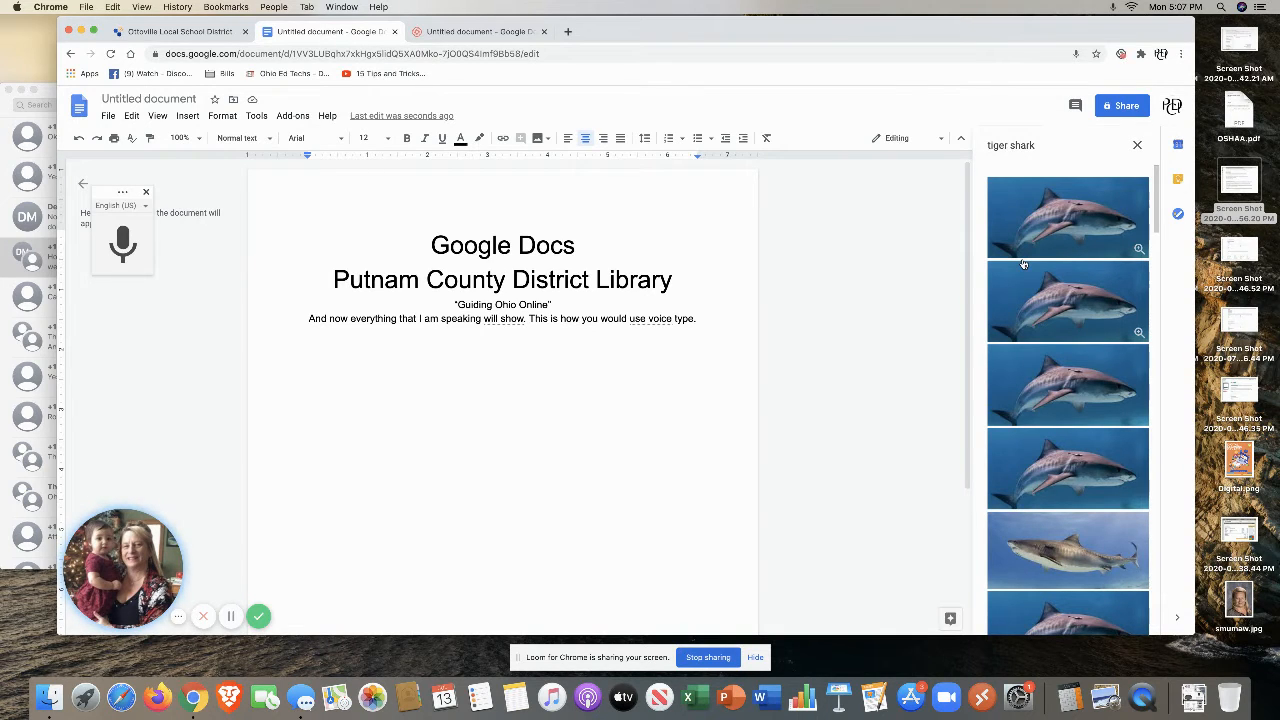
pyautogui.click(1071, 220)
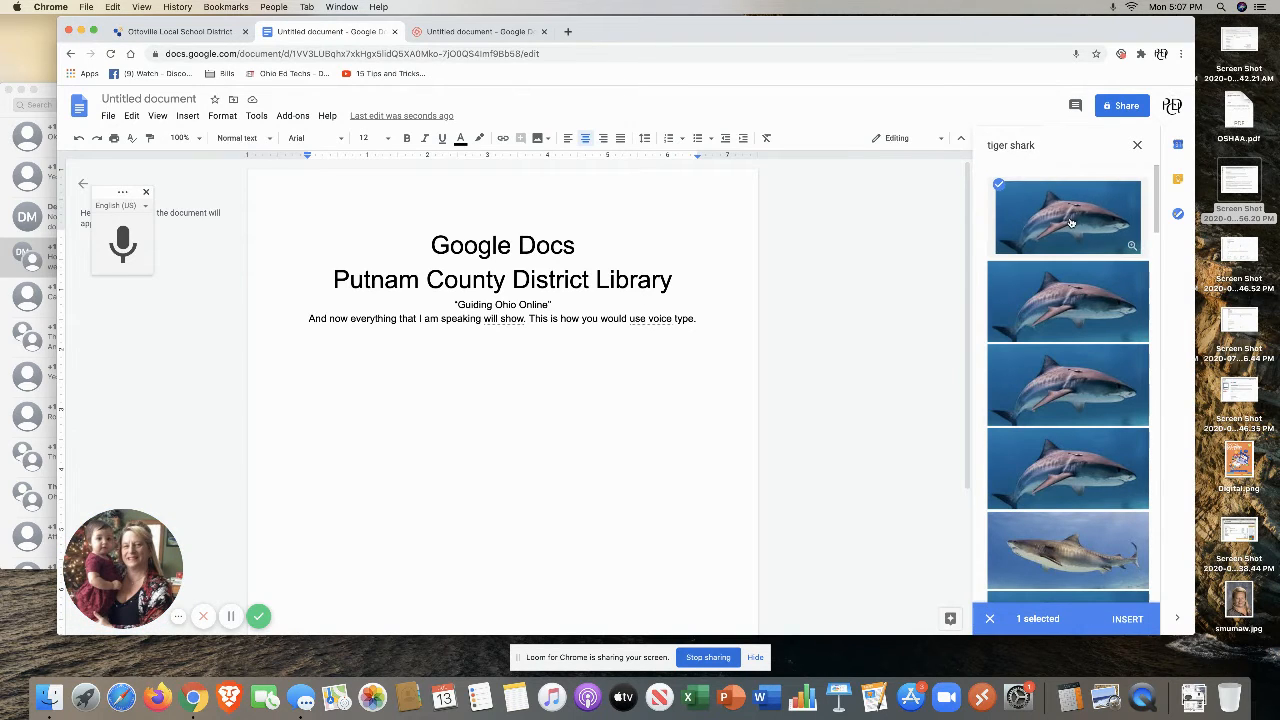
pyautogui.click(1128, 620)
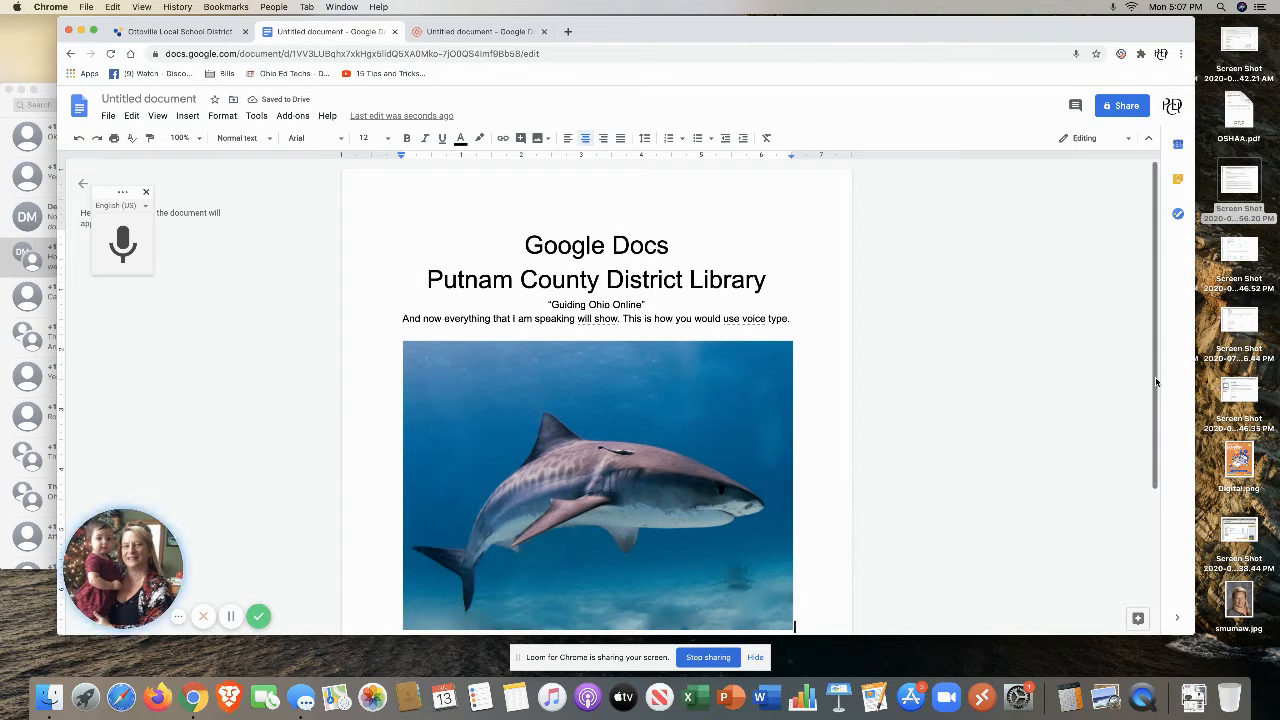
# - Resize the shark image slightly smaller from its lower-right corner, keeping its proportions
pyautogui.moveTo(1156, 385); pyautogui.dragTo(1151, 420)
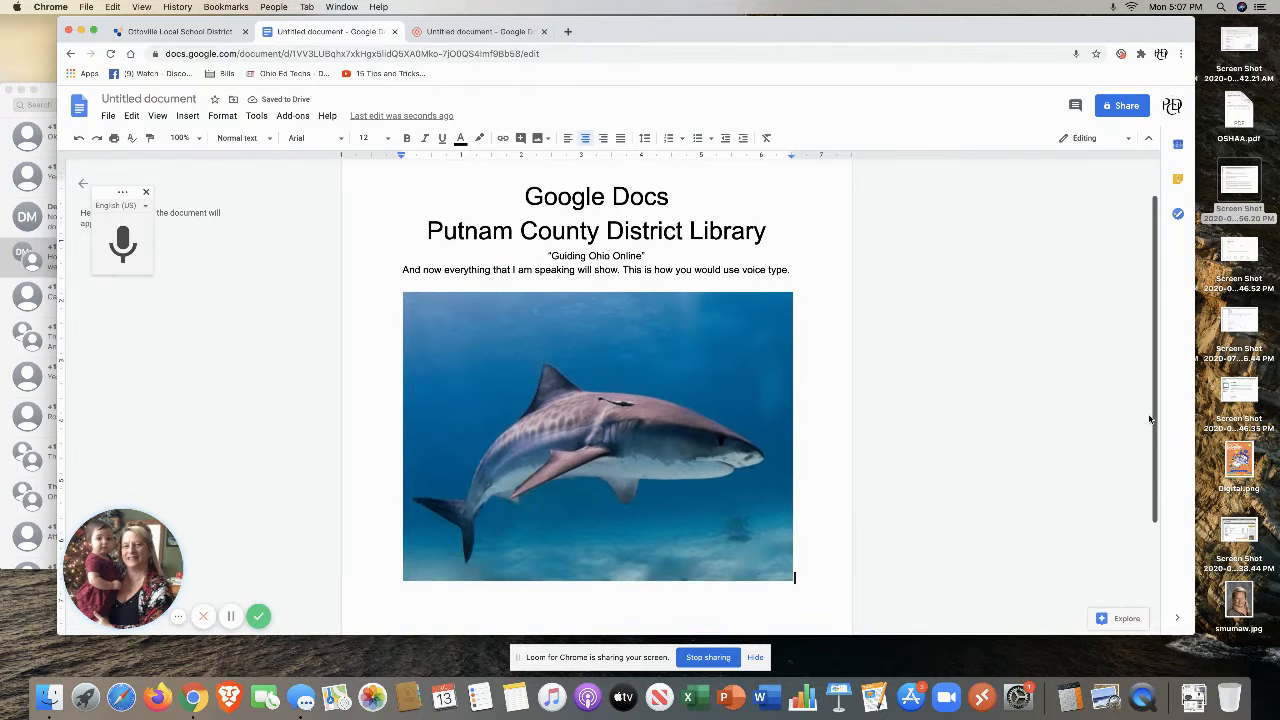
pyautogui.click(697, 473)
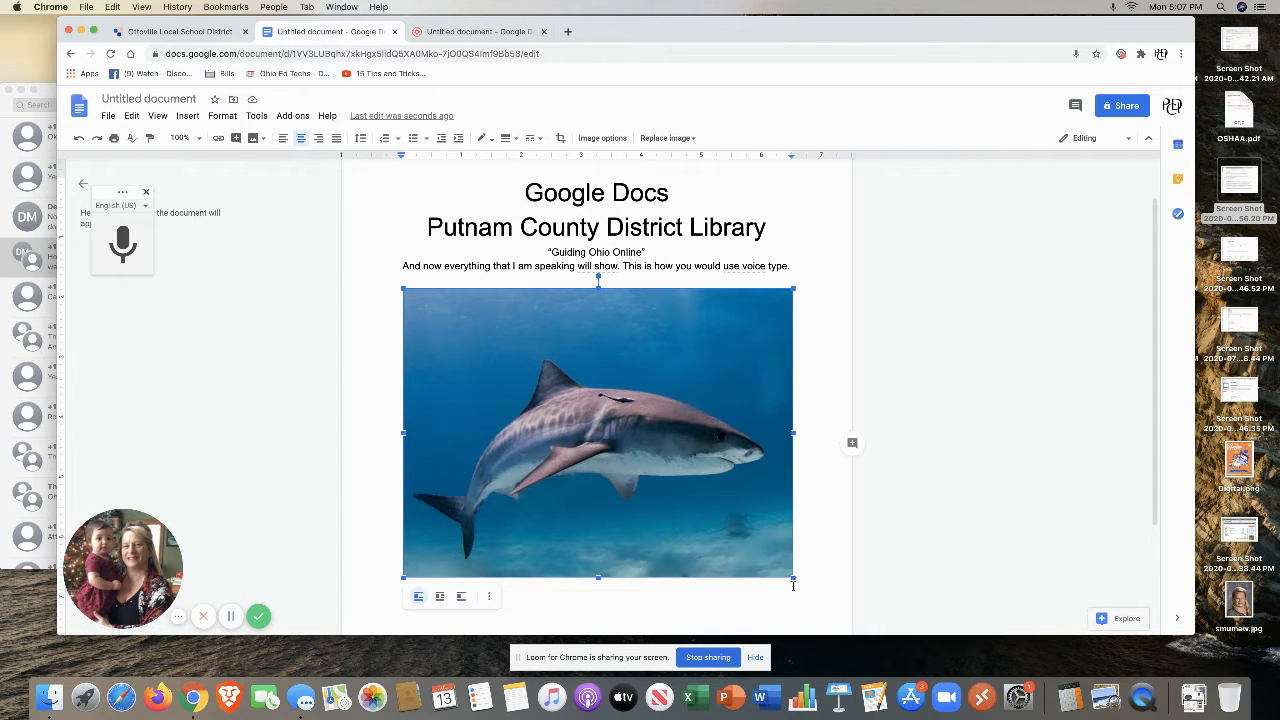
pyautogui.moveTo(793, 577)
pyautogui.mouseDown()
pyautogui.moveTo(708, 526)
pyautogui.moveTo(783, 571)
pyautogui.mouseUp()
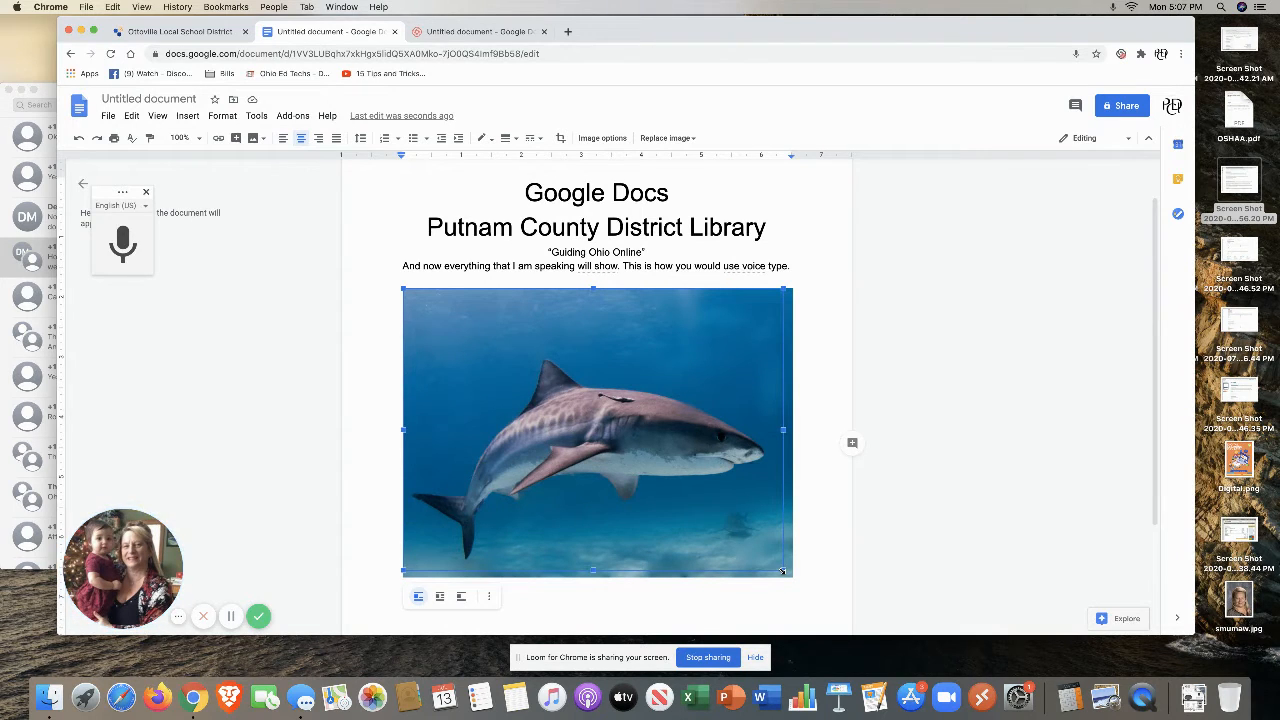
pyautogui.moveTo(782, 572); pyautogui.dragTo(787, 570)
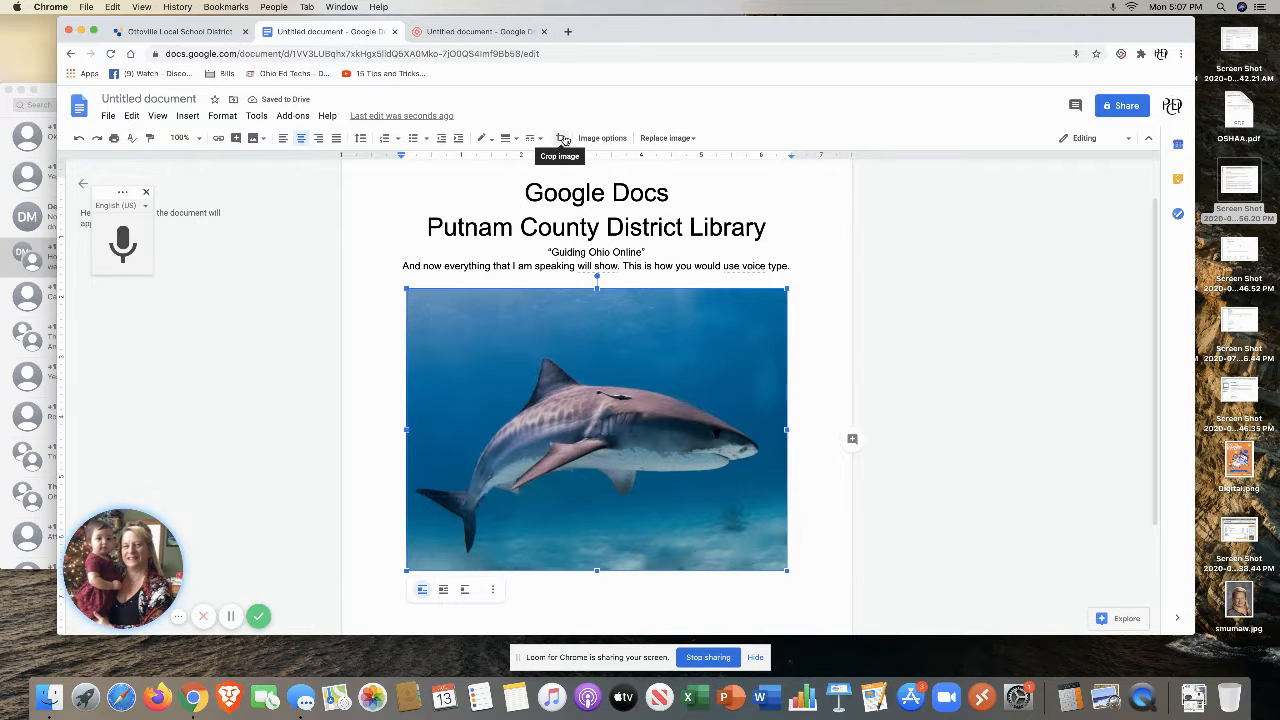
# - Recolor the shark image with the Light 7 preset in the image options
pyautogui.click(613, 139)
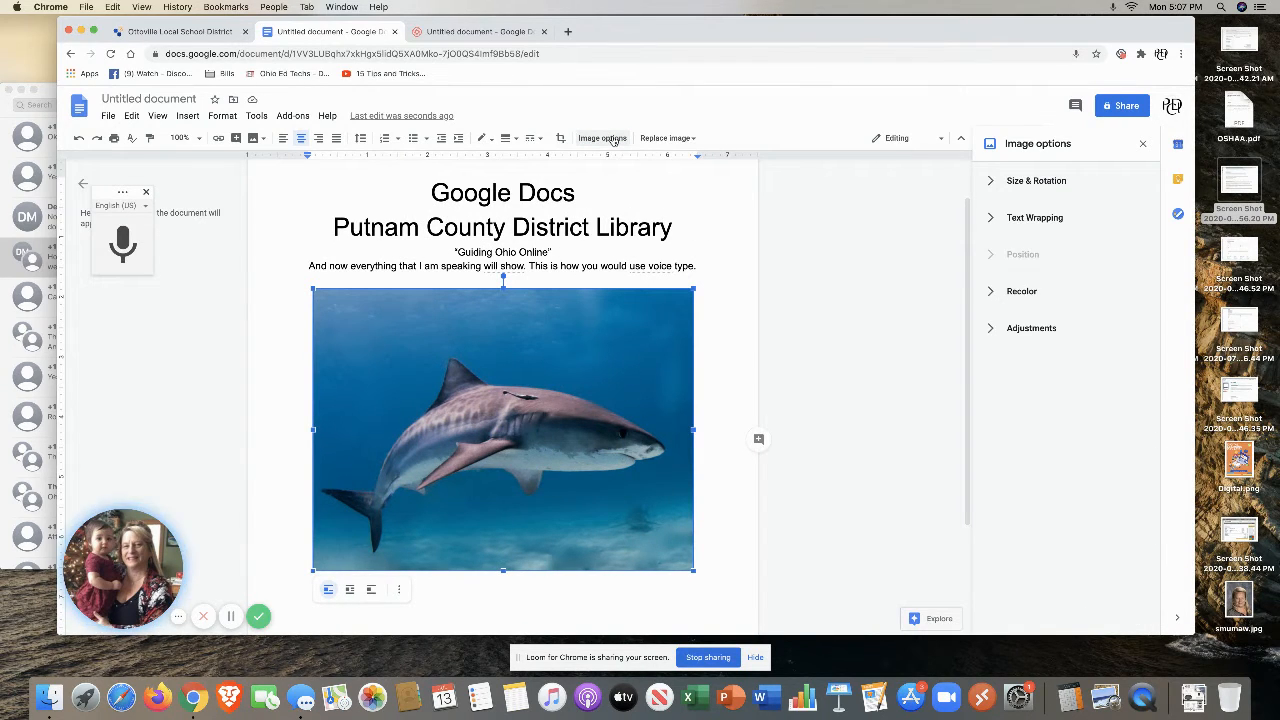
pyautogui.click(992, 295)
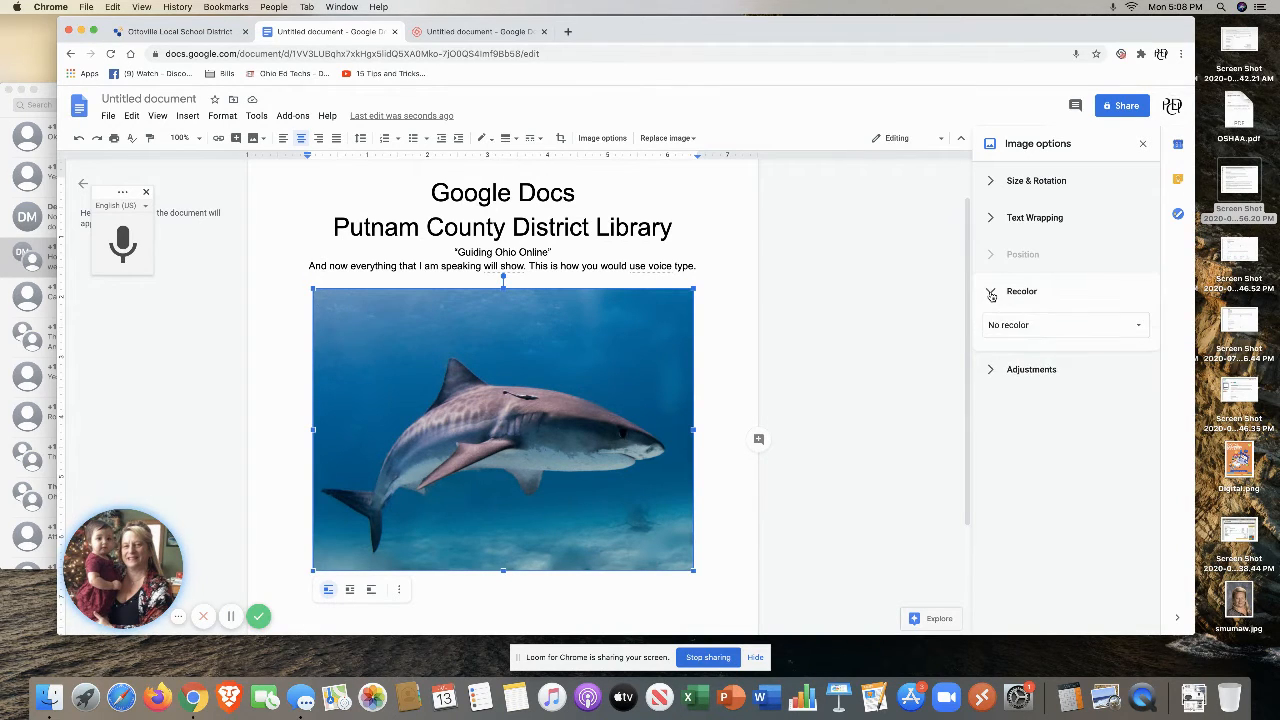
pyautogui.click(1063, 325)
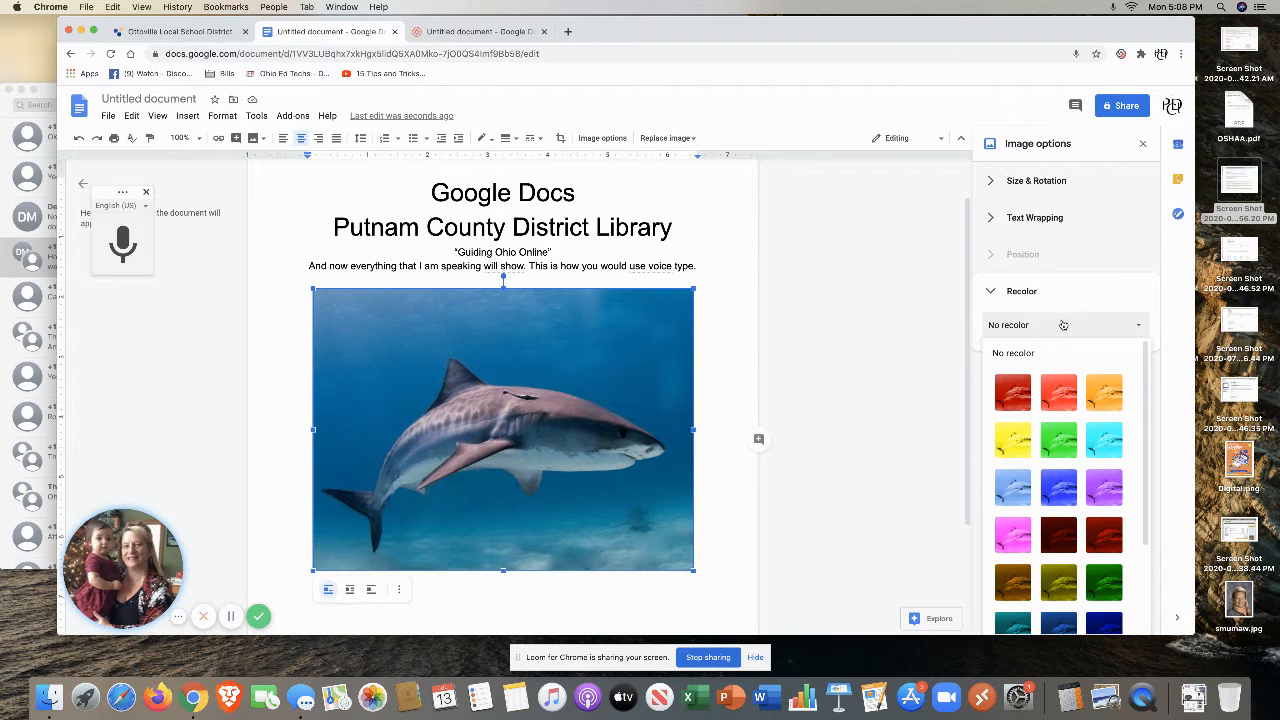
pyautogui.click(1013, 488)
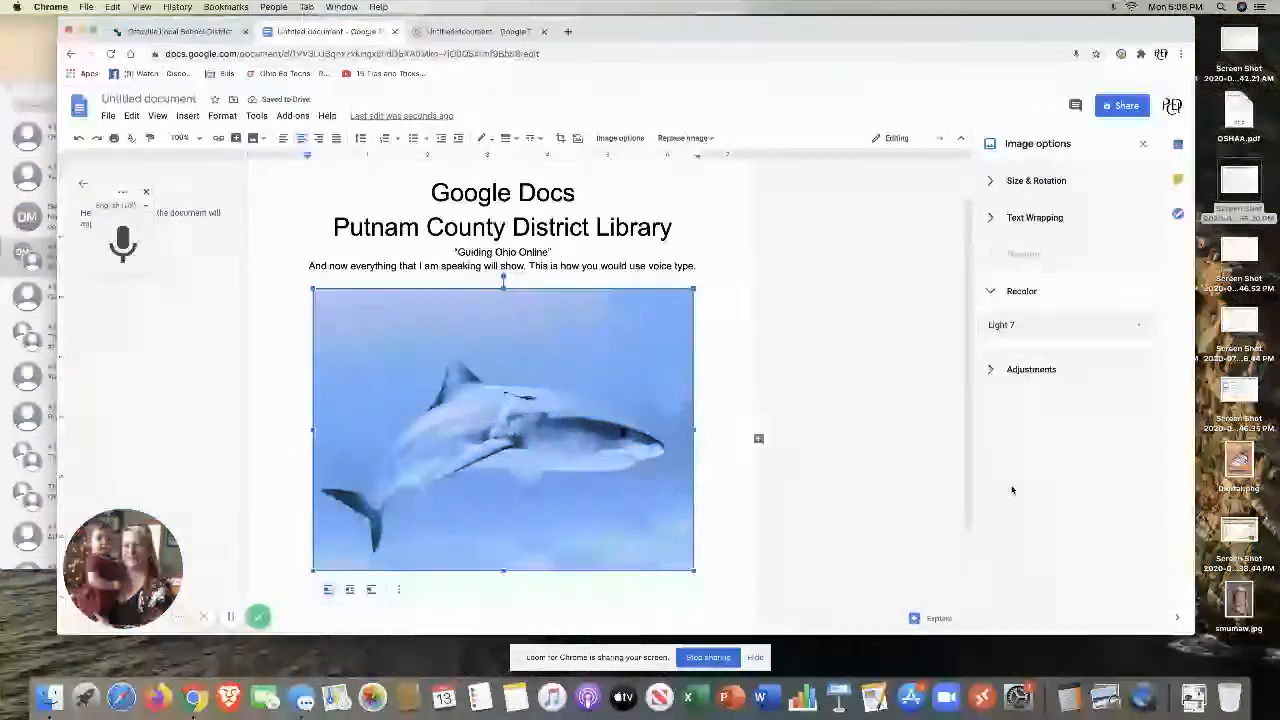
# - Crop the shark image to a smaller frame, scale and shift the picture within it, and reselect the cropped image
pyautogui.click(561, 140)
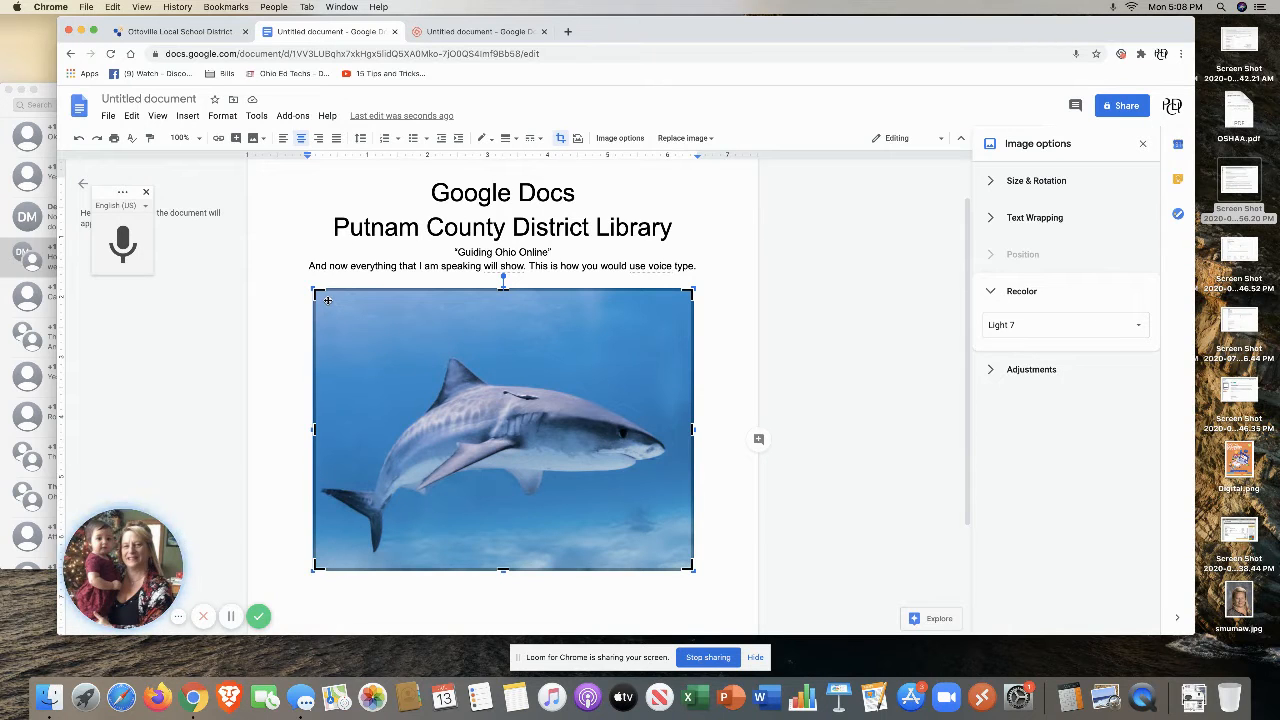
pyautogui.moveTo(322, 297)
pyautogui.mouseDown()
pyautogui.moveTo(351, 340)
pyautogui.moveTo(324, 320)
pyautogui.mouseUp()
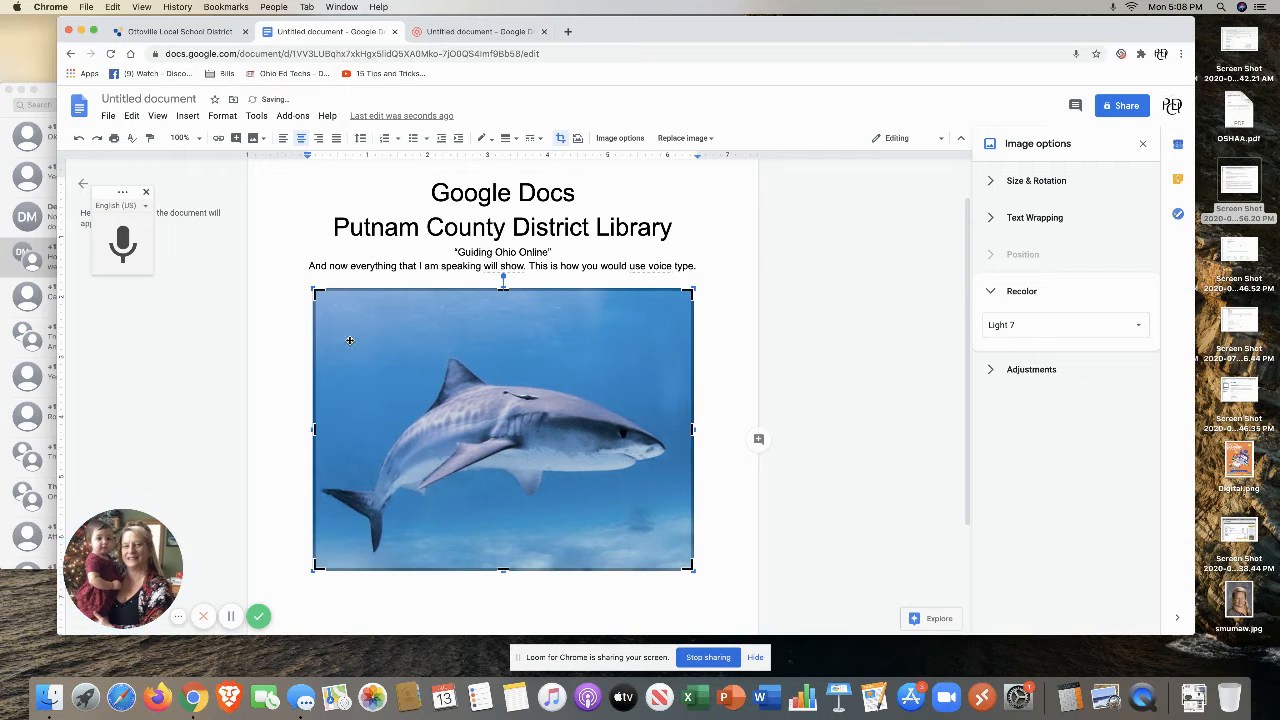
pyautogui.click(561, 138)
pyautogui.click(561, 138)
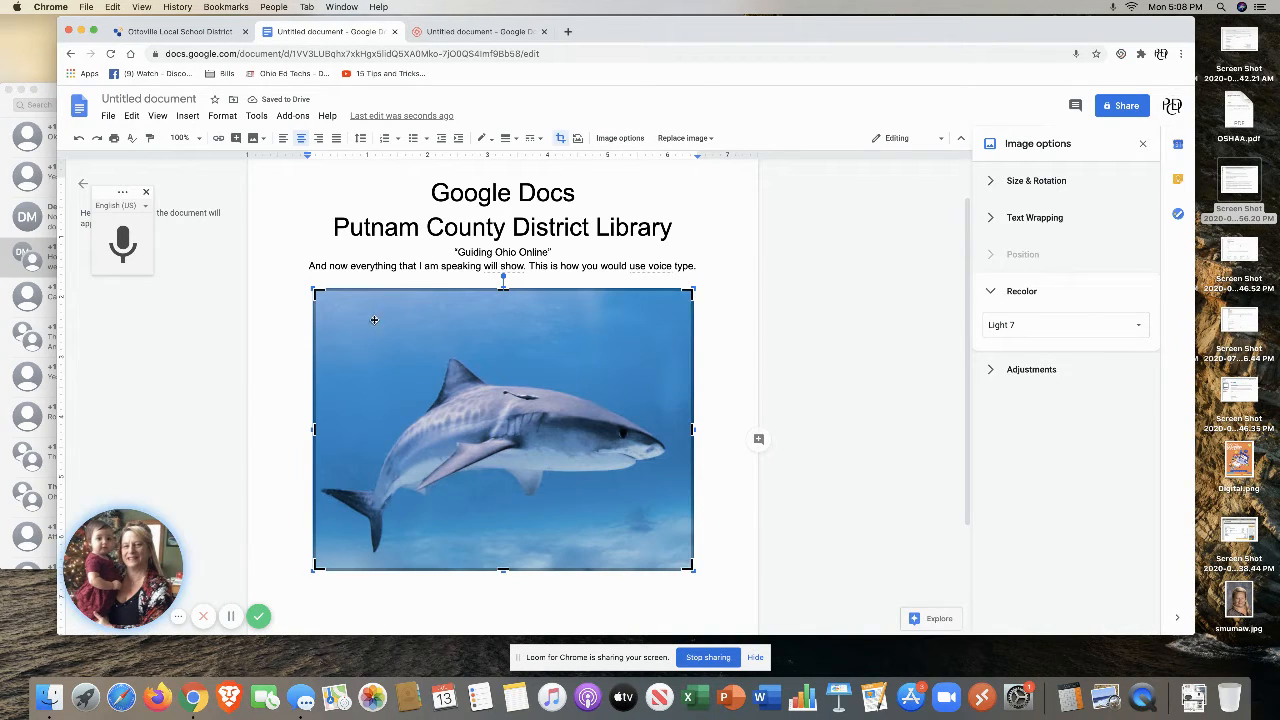
pyautogui.moveTo(329, 338)
pyautogui.mouseDown()
pyautogui.moveTo(359, 359)
pyautogui.moveTo(340, 337)
pyautogui.mouseUp()
pyautogui.moveTo(322, 287); pyautogui.dragTo(335, 323)
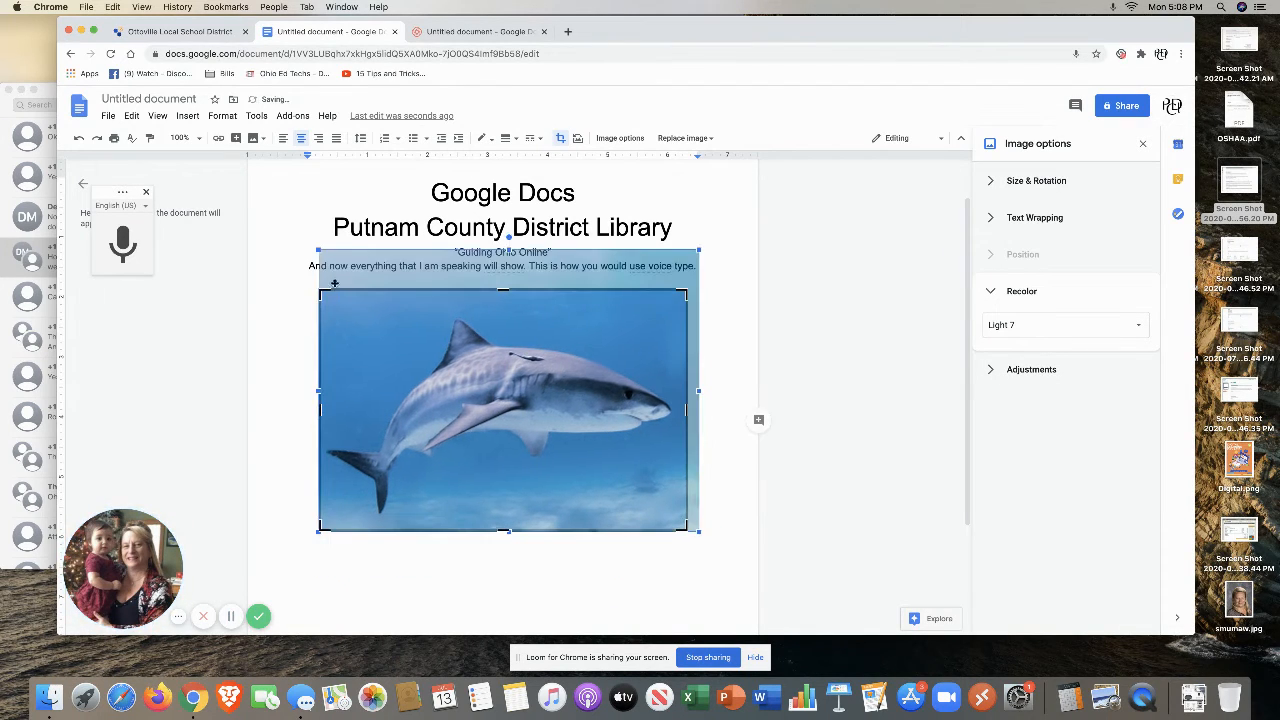
pyautogui.moveTo(319, 249); pyautogui.dragTo(334, 301)
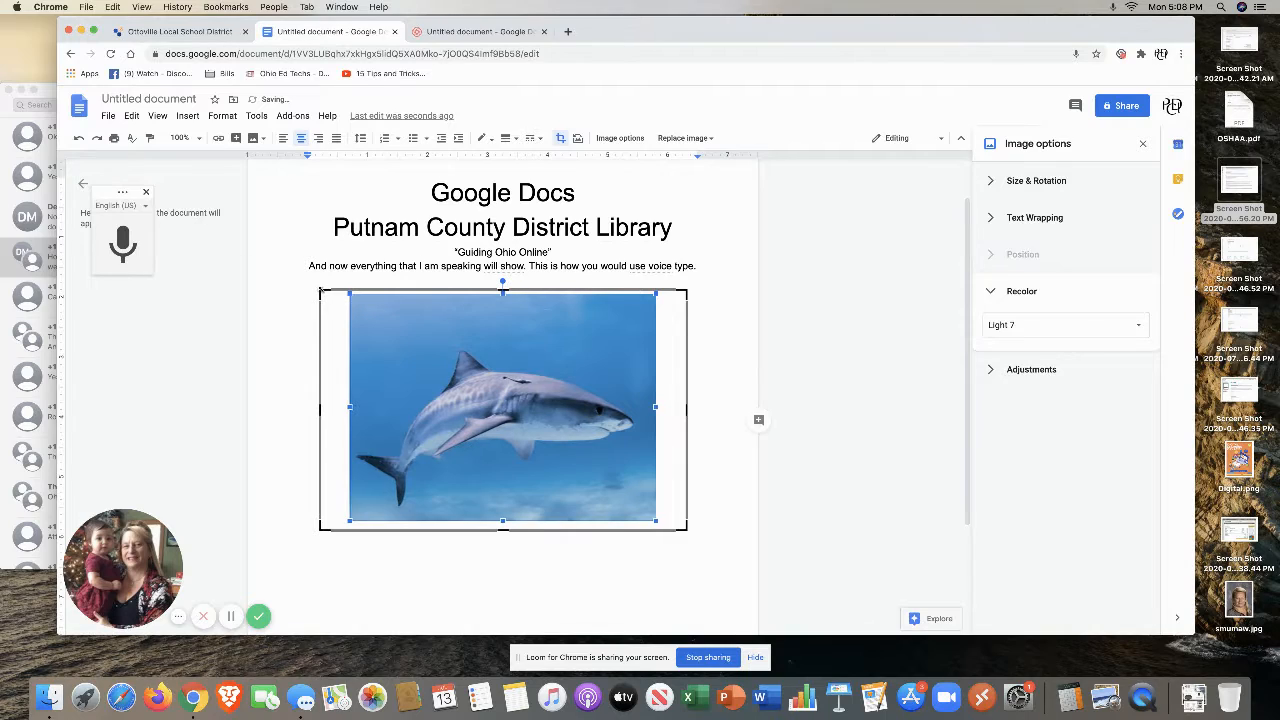
pyautogui.moveTo(353, 297)
pyautogui.mouseDown()
pyautogui.moveTo(400, 317)
pyautogui.moveTo(363, 314)
pyautogui.mouseUp()
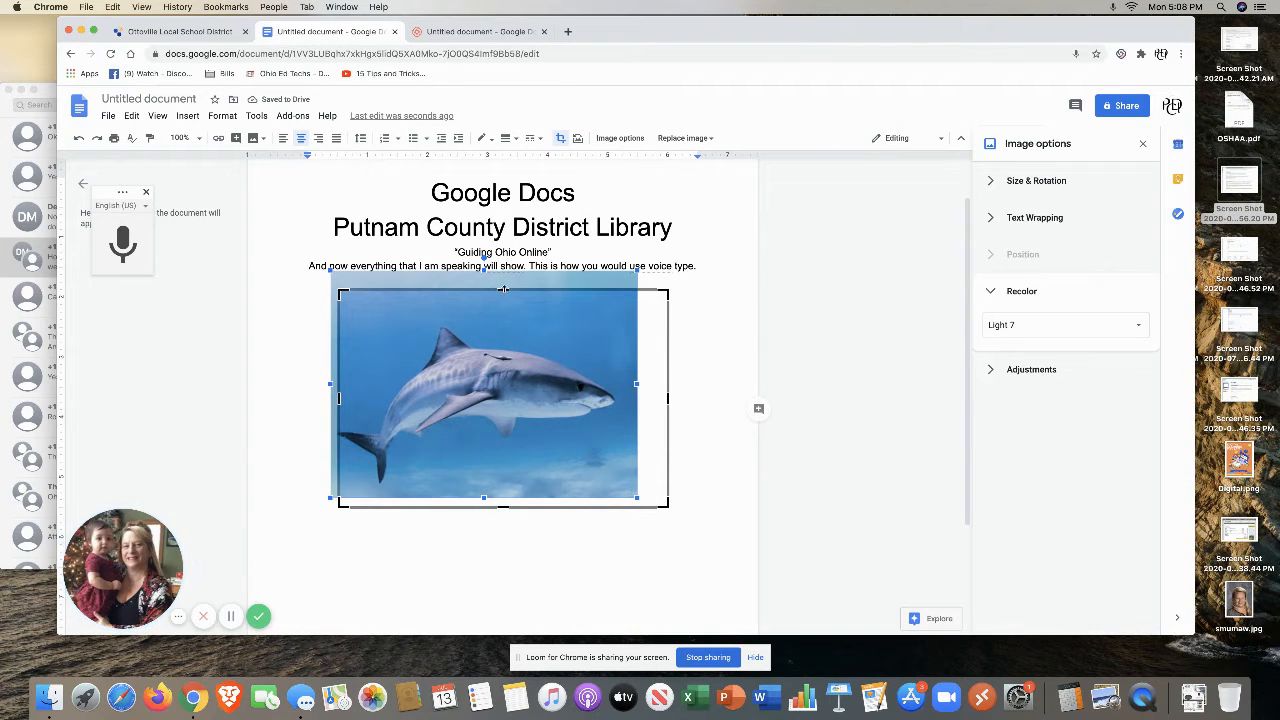
pyautogui.moveTo(487, 268); pyautogui.dragTo(491, 297)
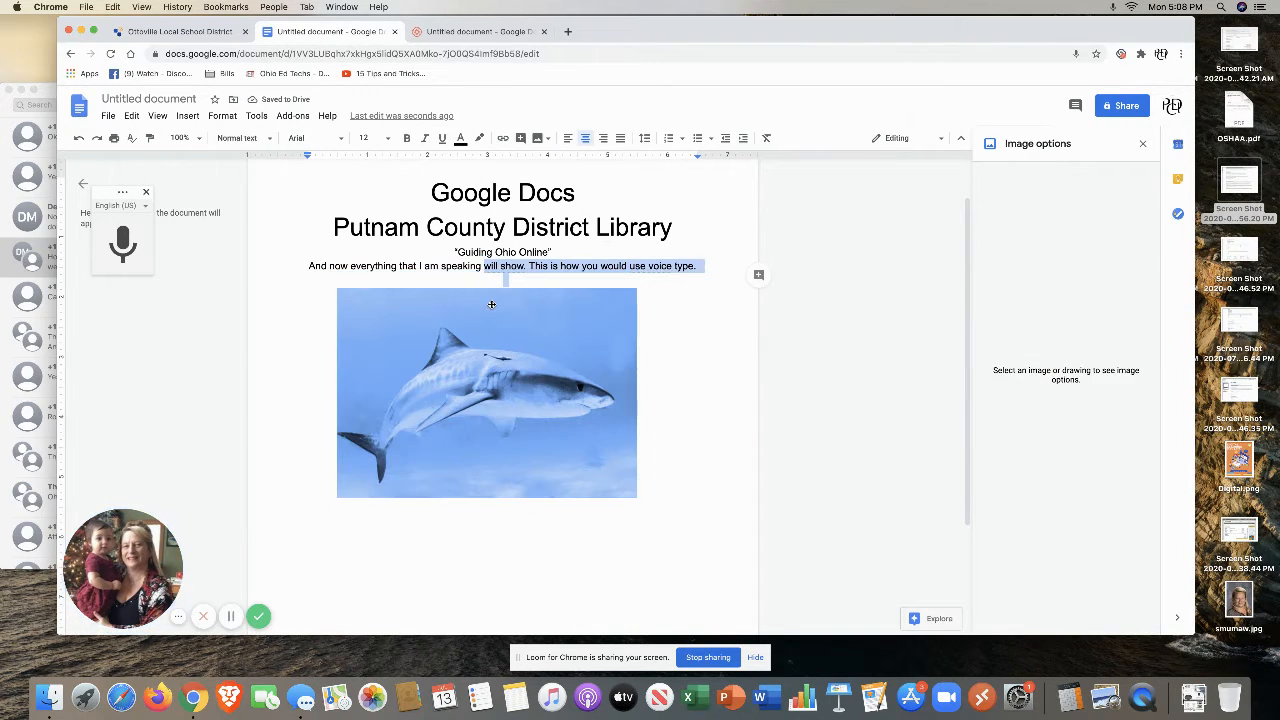
pyautogui.click(555, 330)
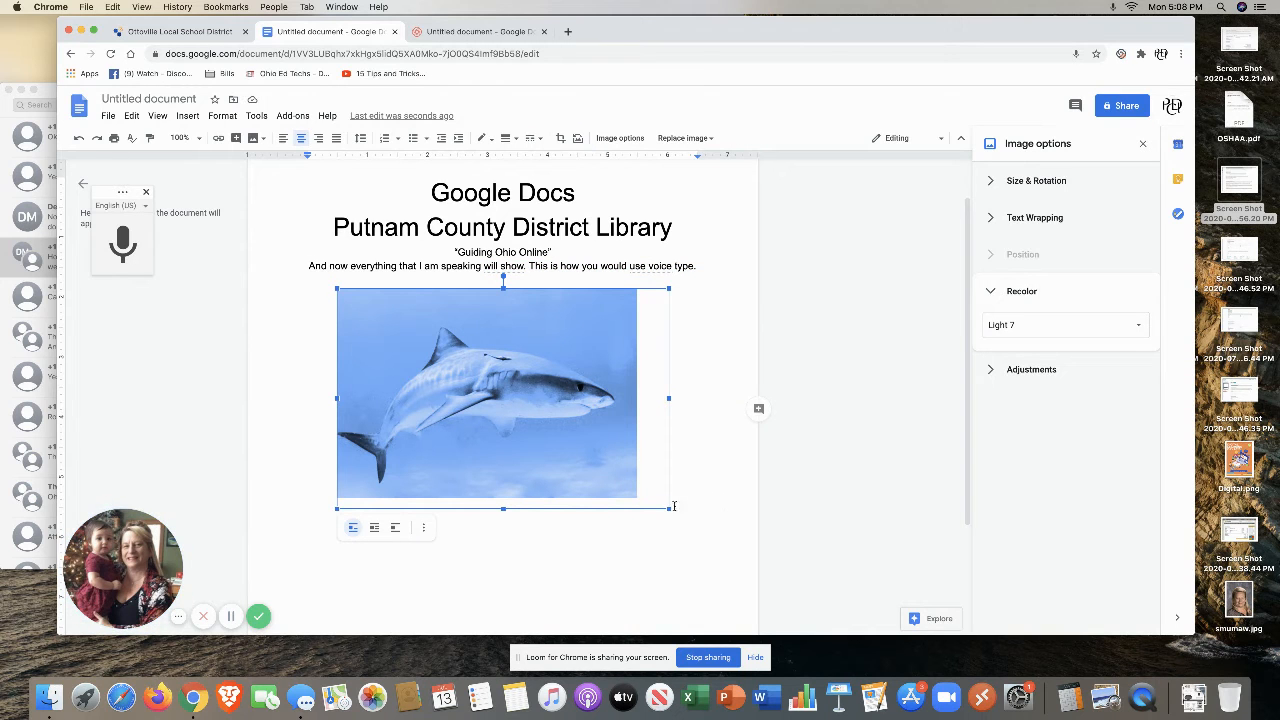
# - Scale the cropped shark image down proportionally from its lower-right corner and deselect it
pyautogui.moveTo(669, 509); pyautogui.dragTo(620, 488)
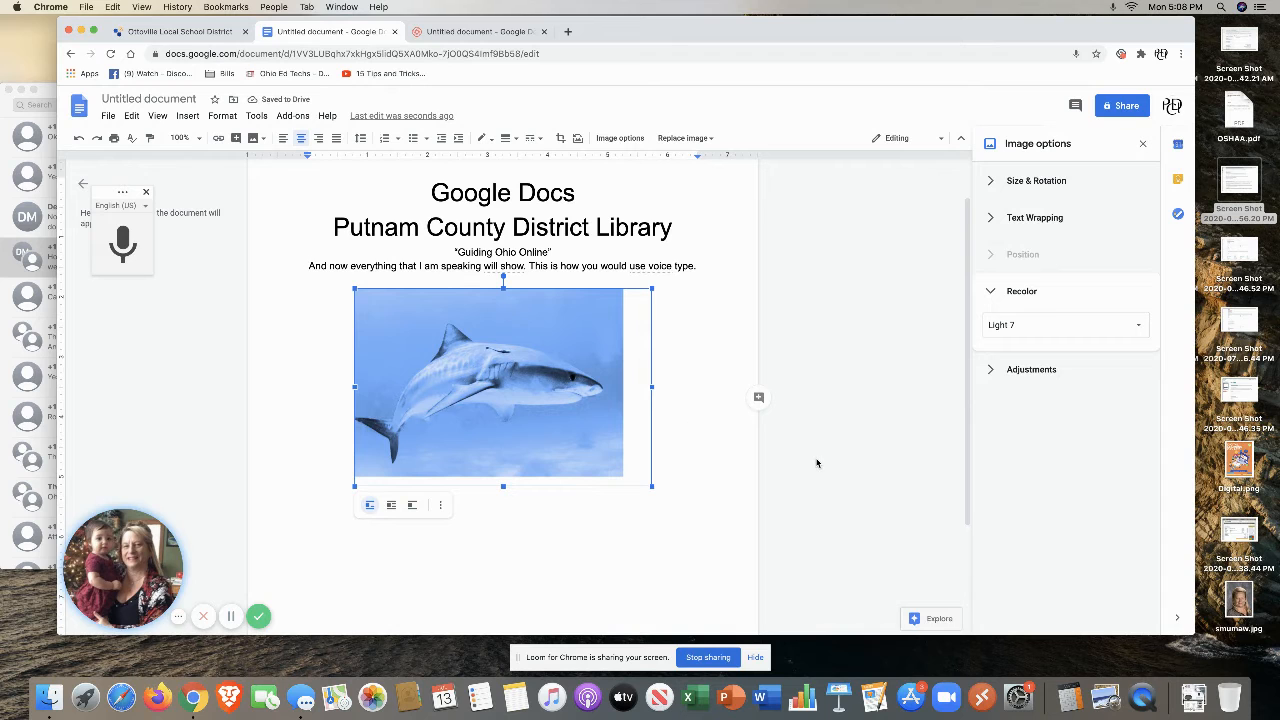
pyautogui.click(697, 432)
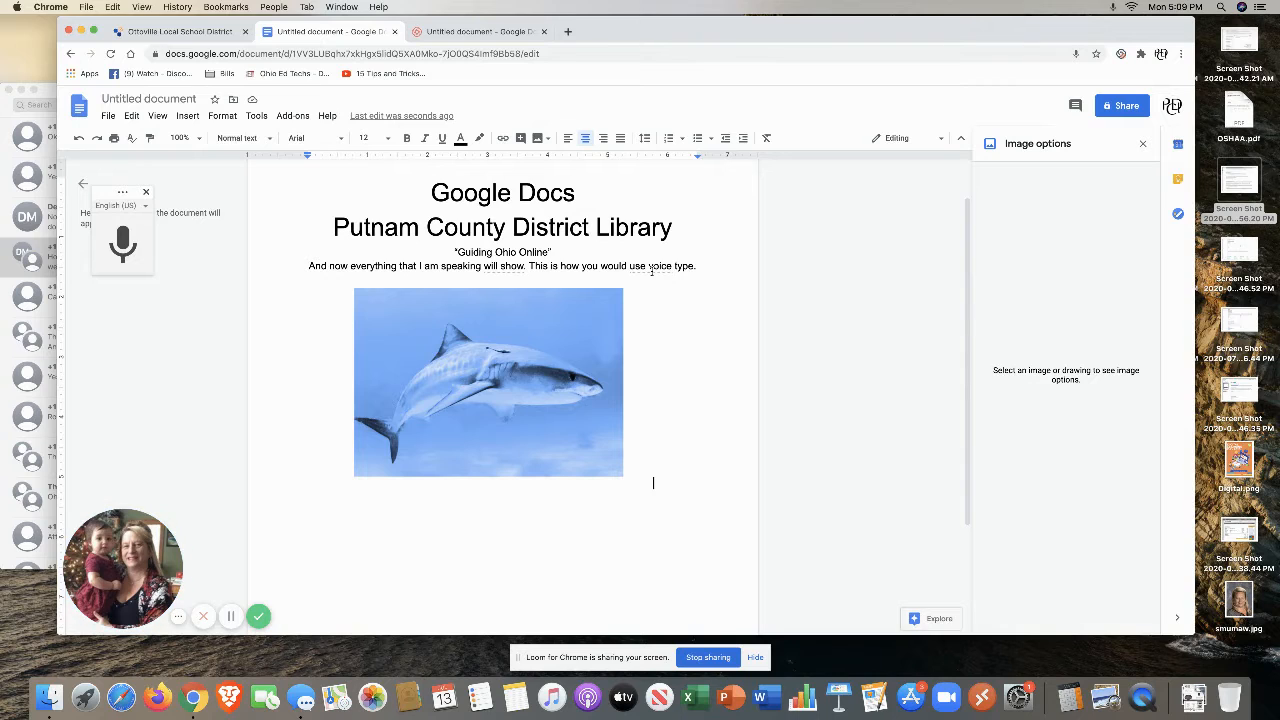
pyautogui.click(1127, 106)
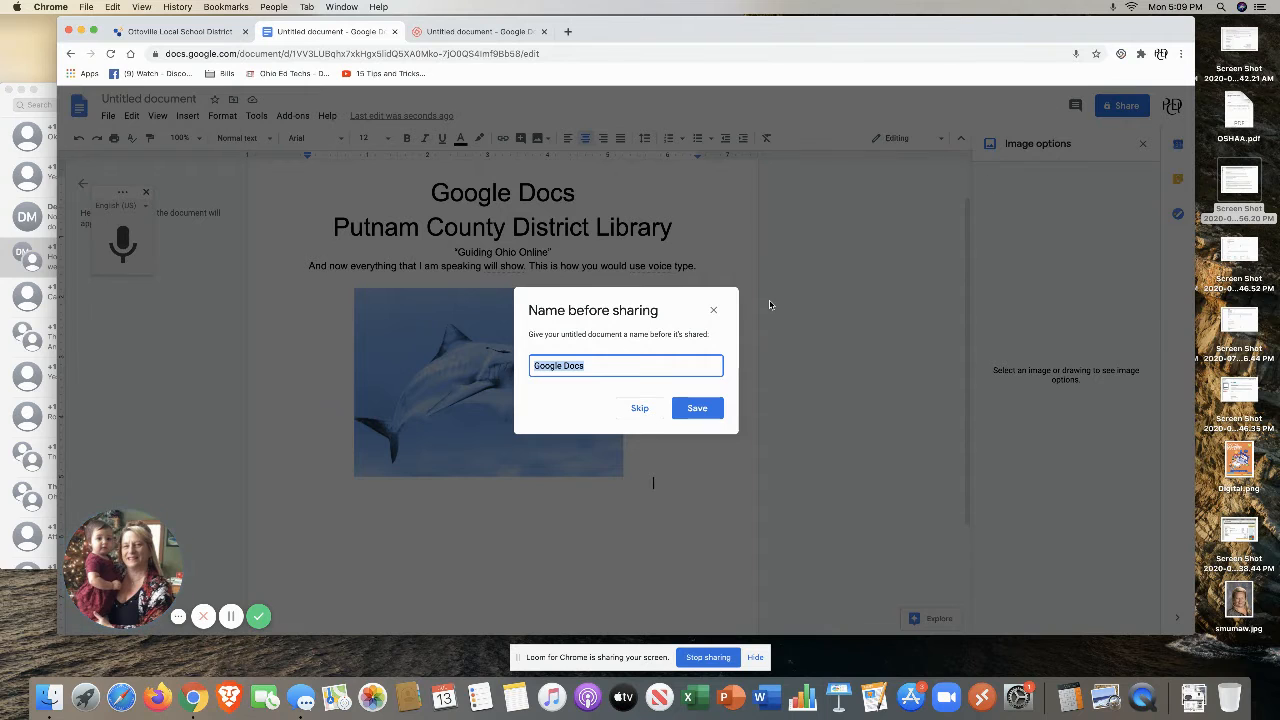
pyautogui.click(714, 310)
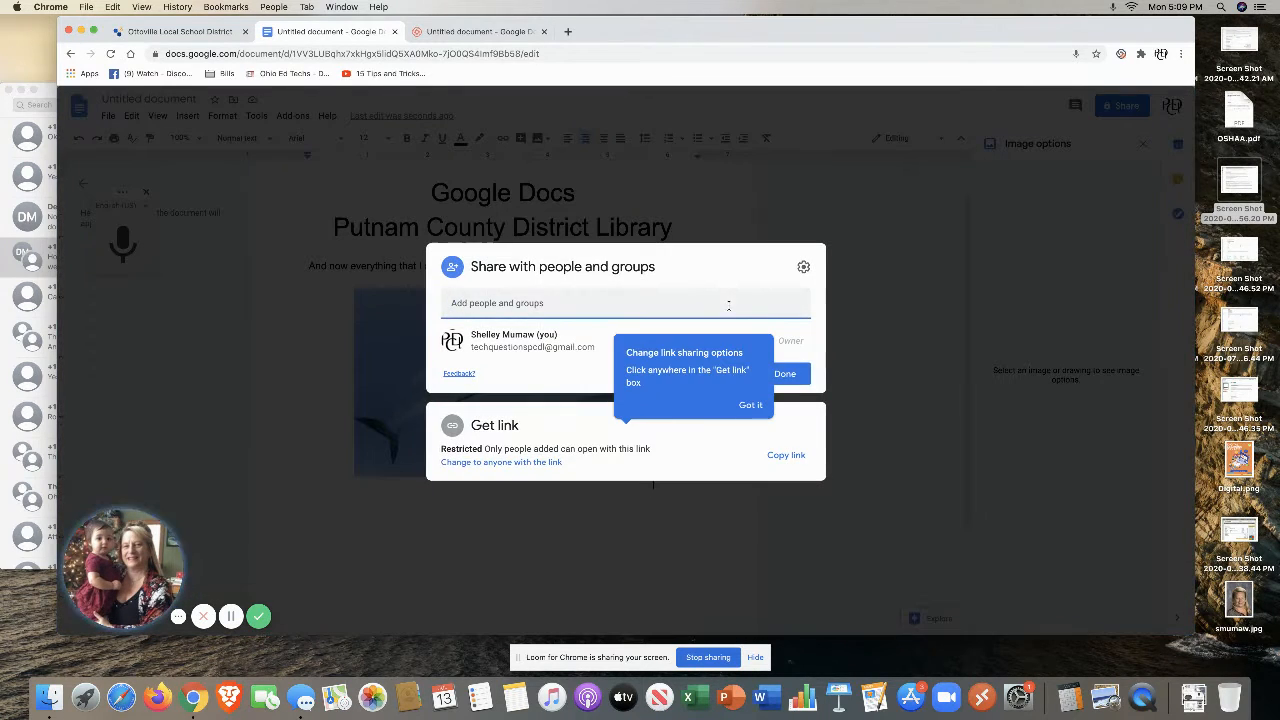
pyautogui.click(750, 405)
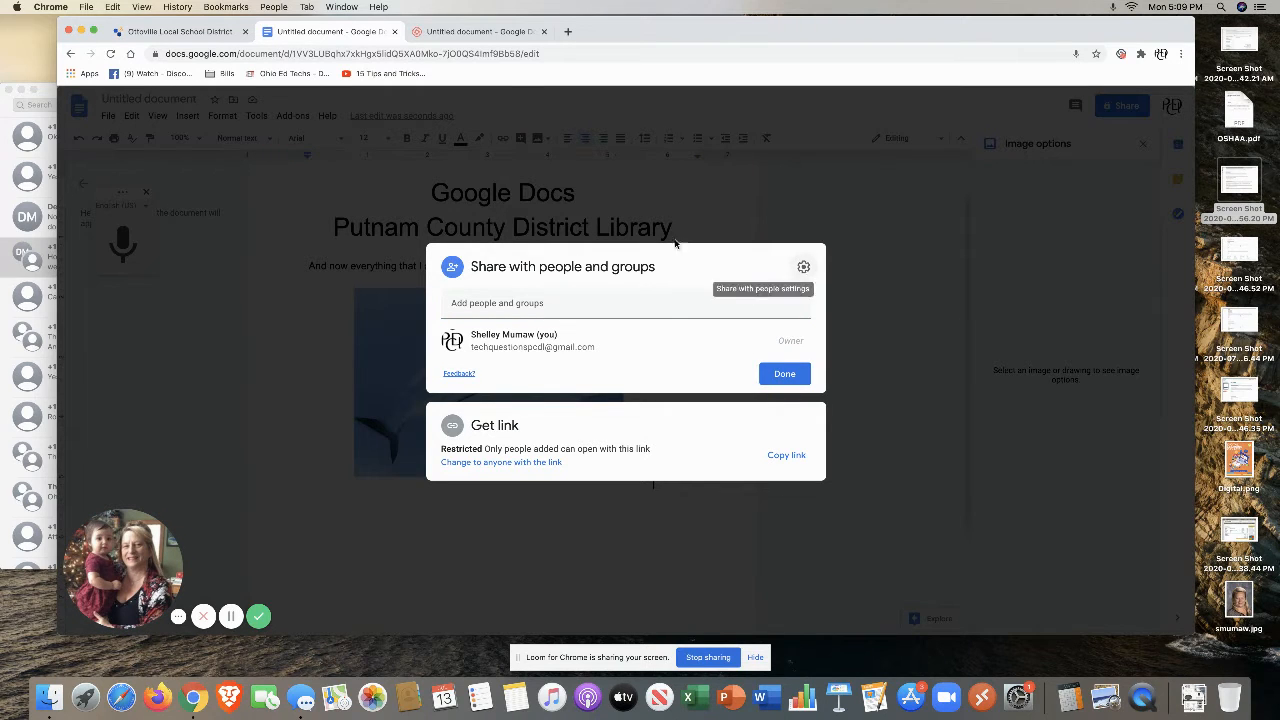
pyautogui.click(695, 201)
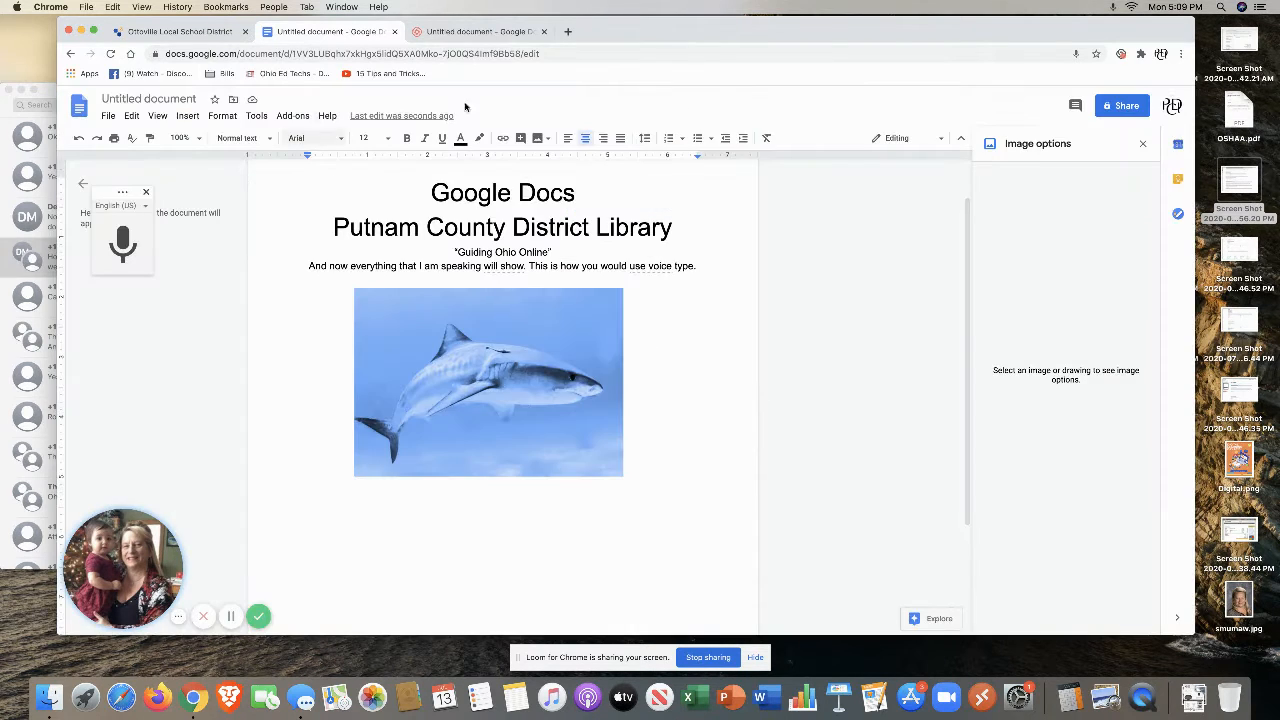
# - Rename the untitled document to "sharks"
pyautogui.click(198, 99)
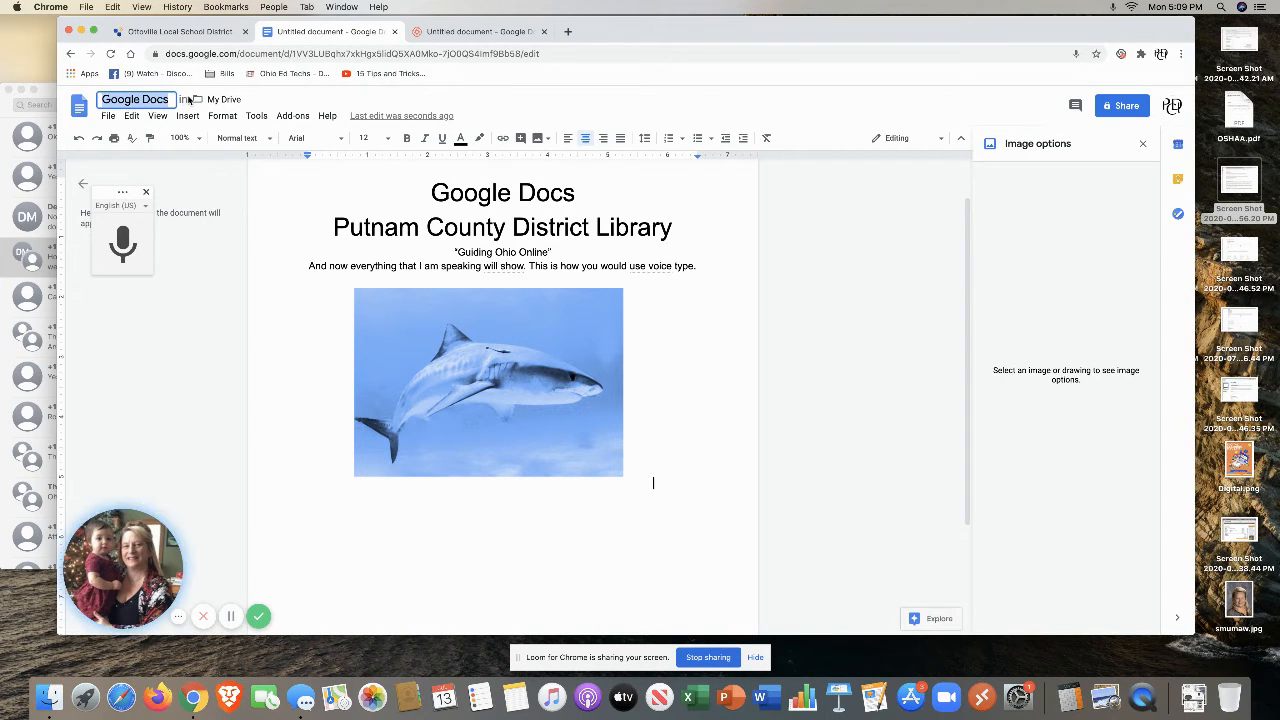
pyautogui.write('shar')
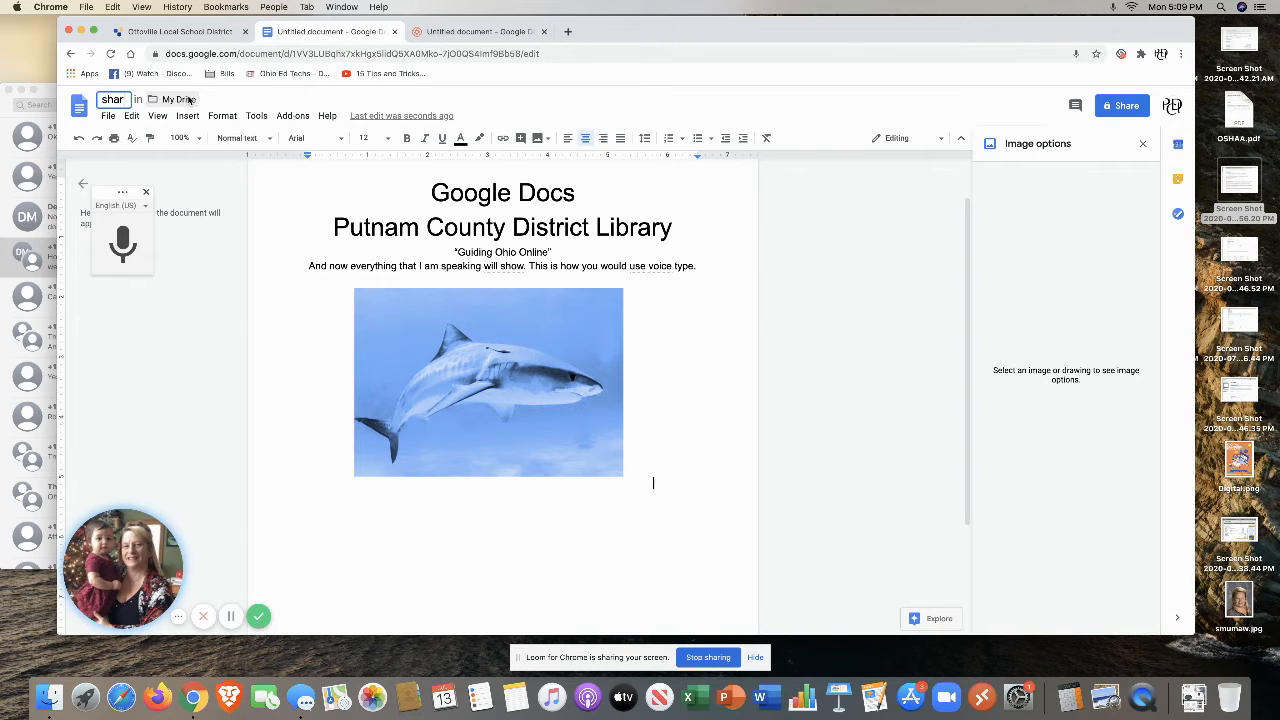
pyautogui.write('ks')
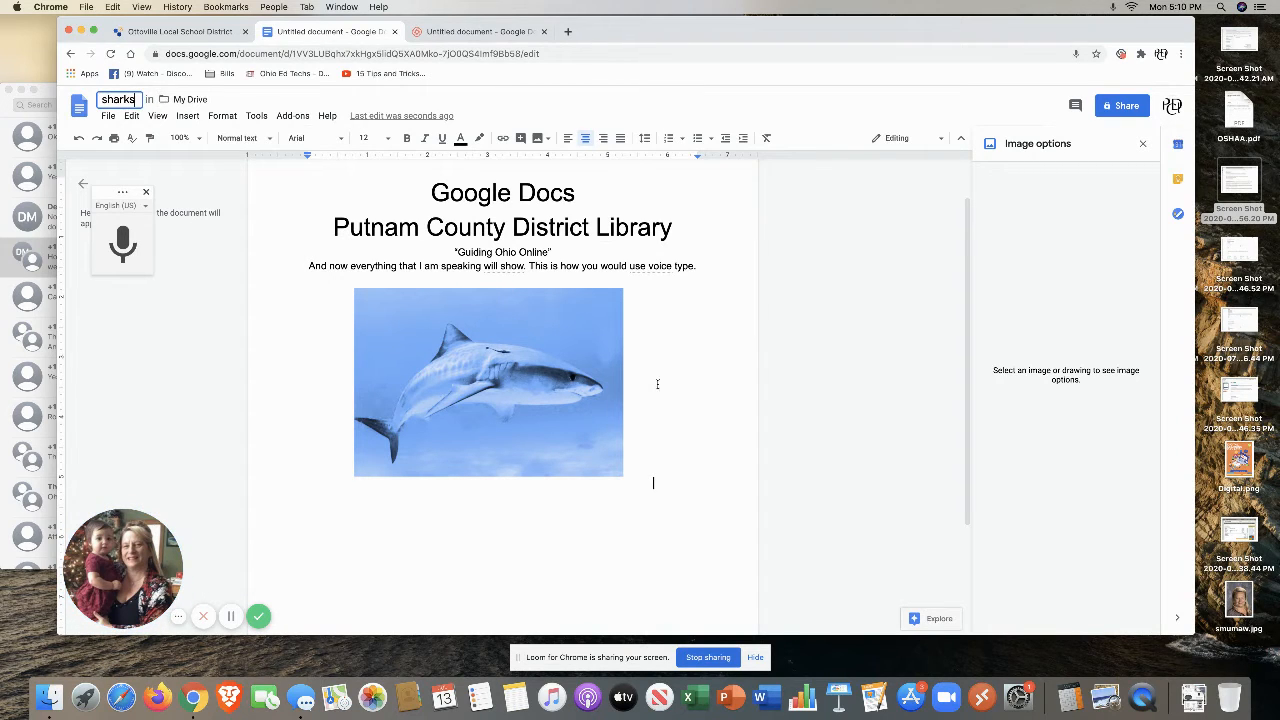
pyautogui.click(648, 382)
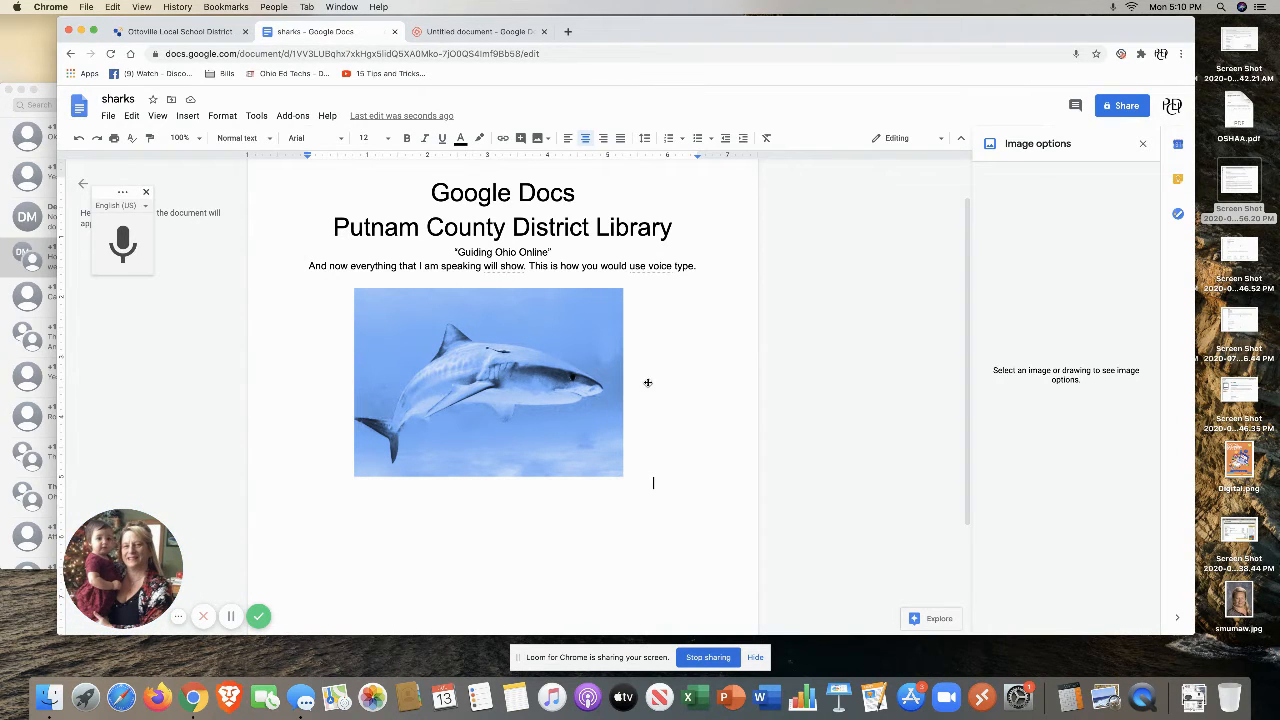
# - Look over the contacts suggested for sharing the document, copy its restricted link, and close the sharing options
pyautogui.click(1125, 106)
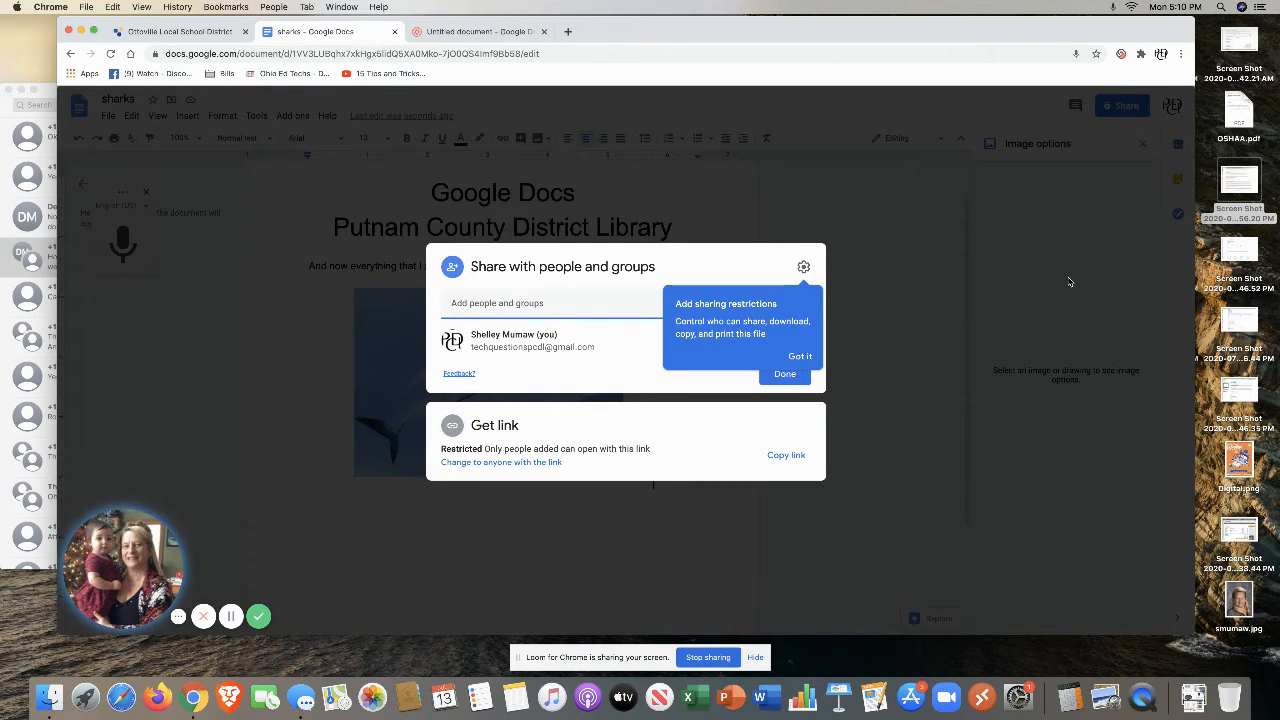
pyautogui.click(481, 303)
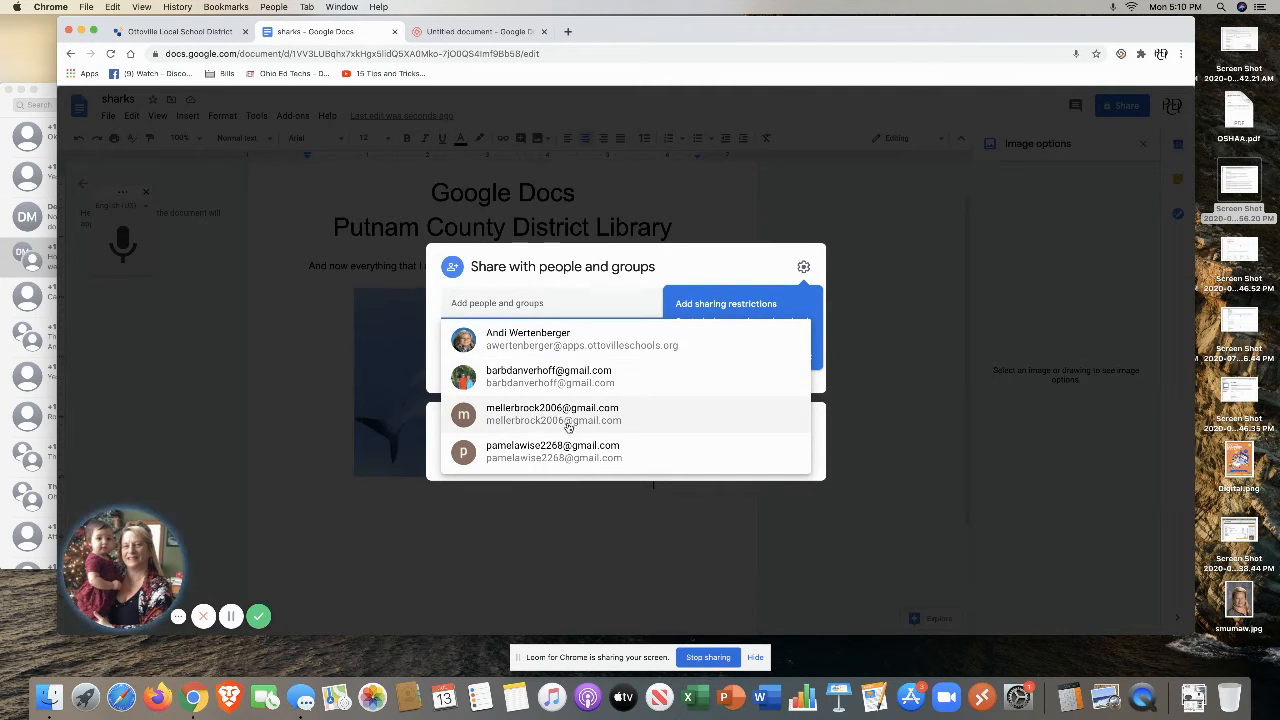
pyautogui.click(600, 294)
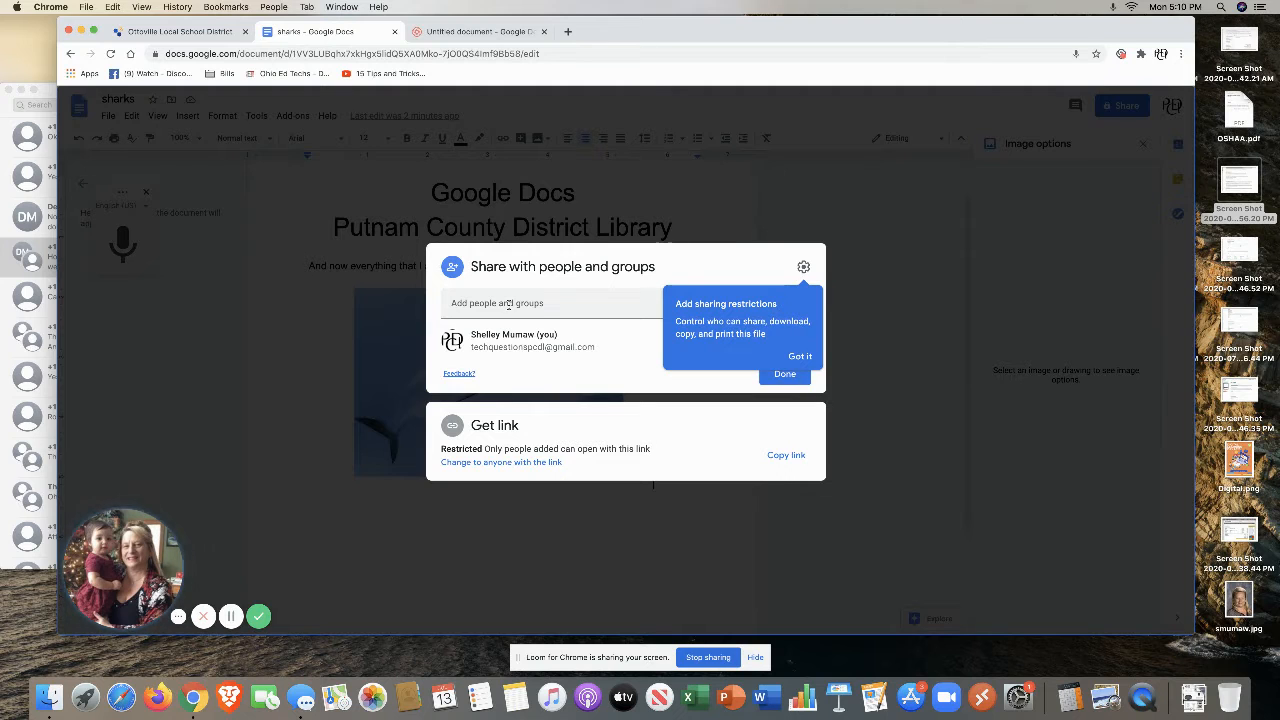
pyautogui.click(786, 456)
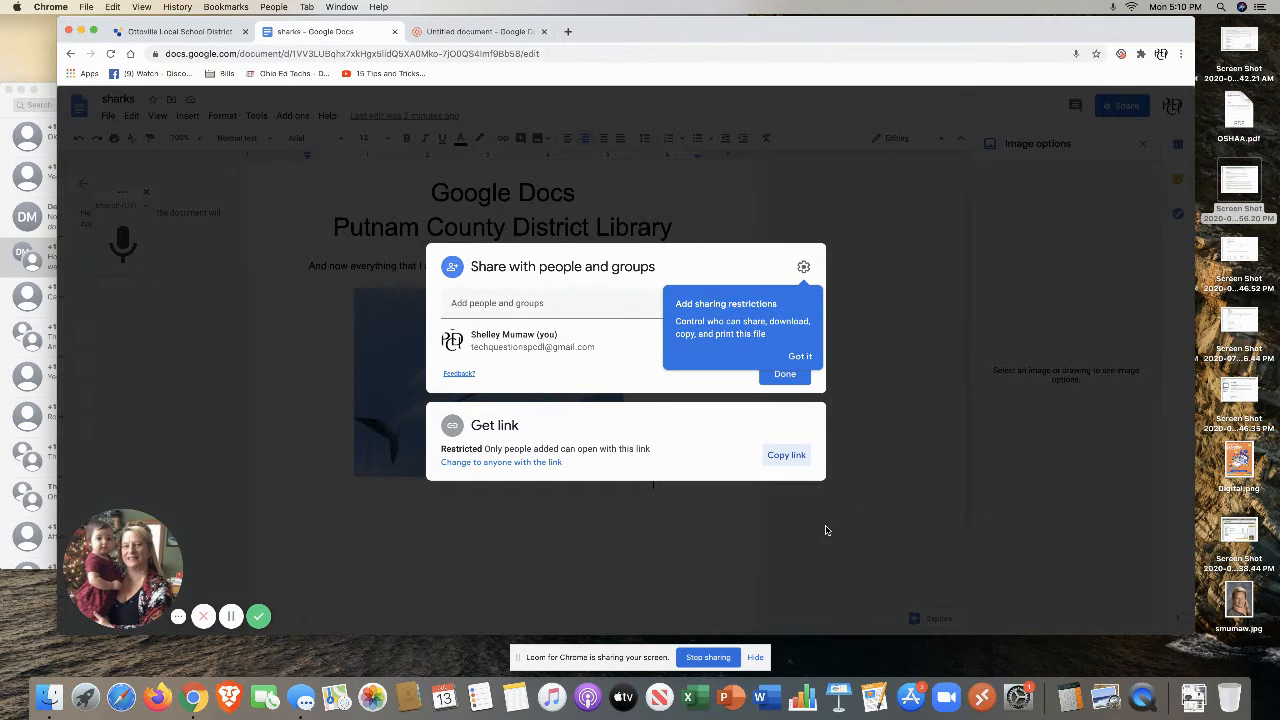
pyautogui.click(800, 356)
pyautogui.click(790, 374)
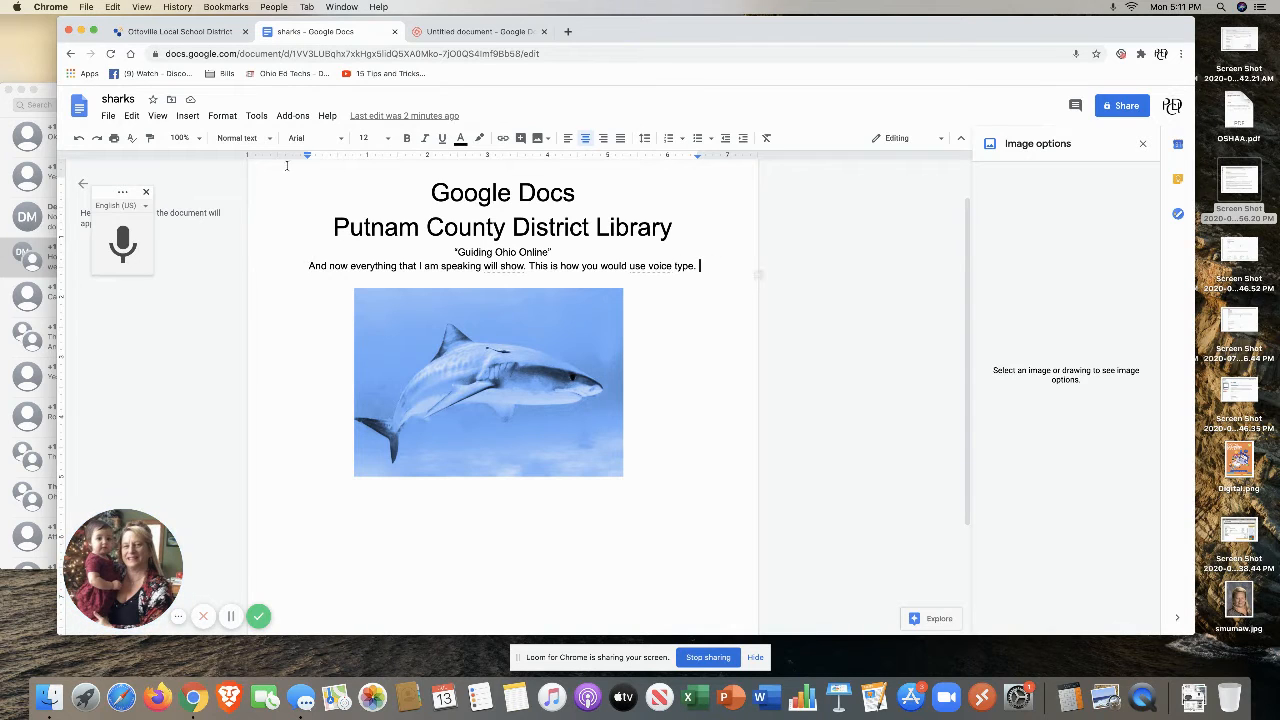
# - Draft a comment at the end of the dictated sentence reading "Might want to change image @", and discard it
pyautogui.click(190, 117)
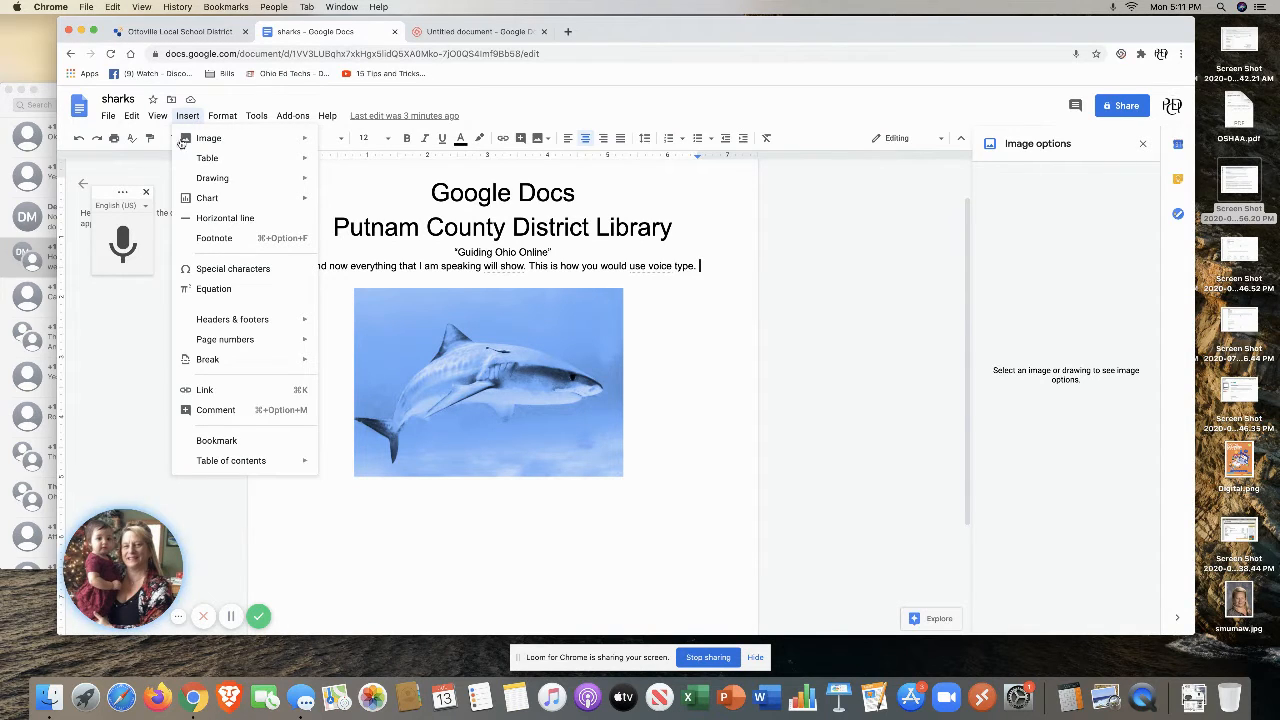
pyautogui.click(234, 411)
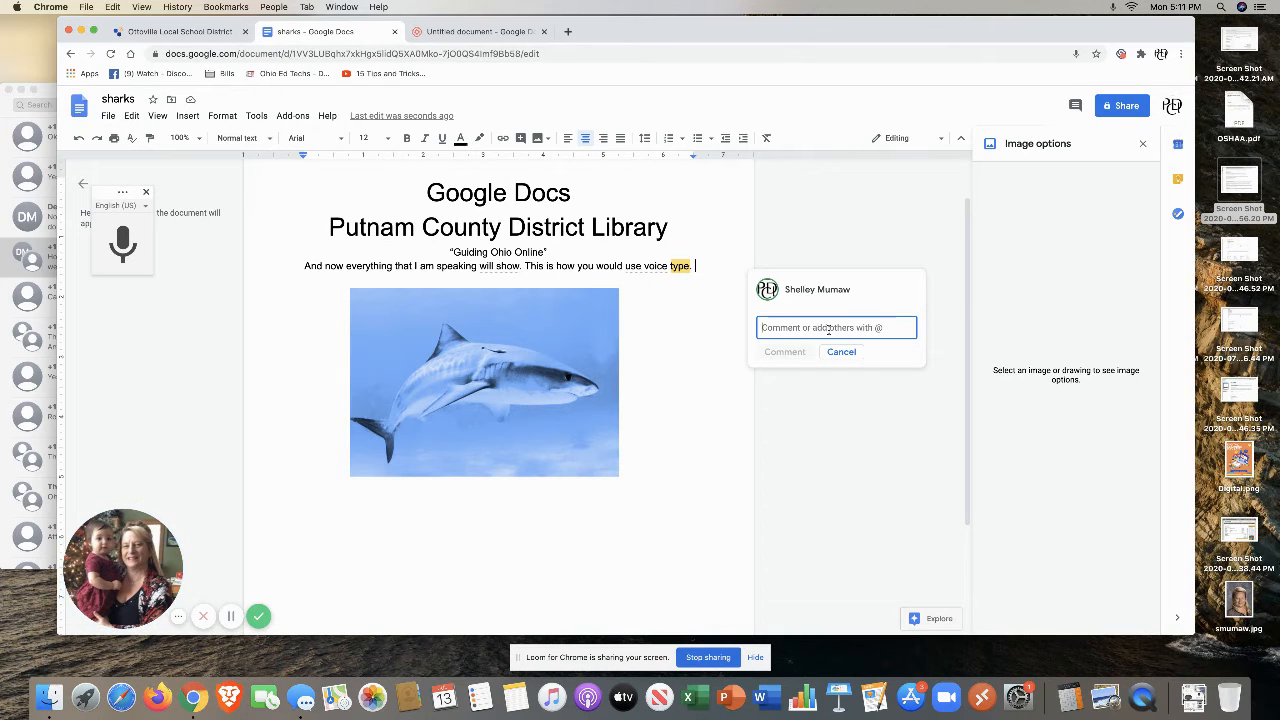
pyautogui.write('Migh')
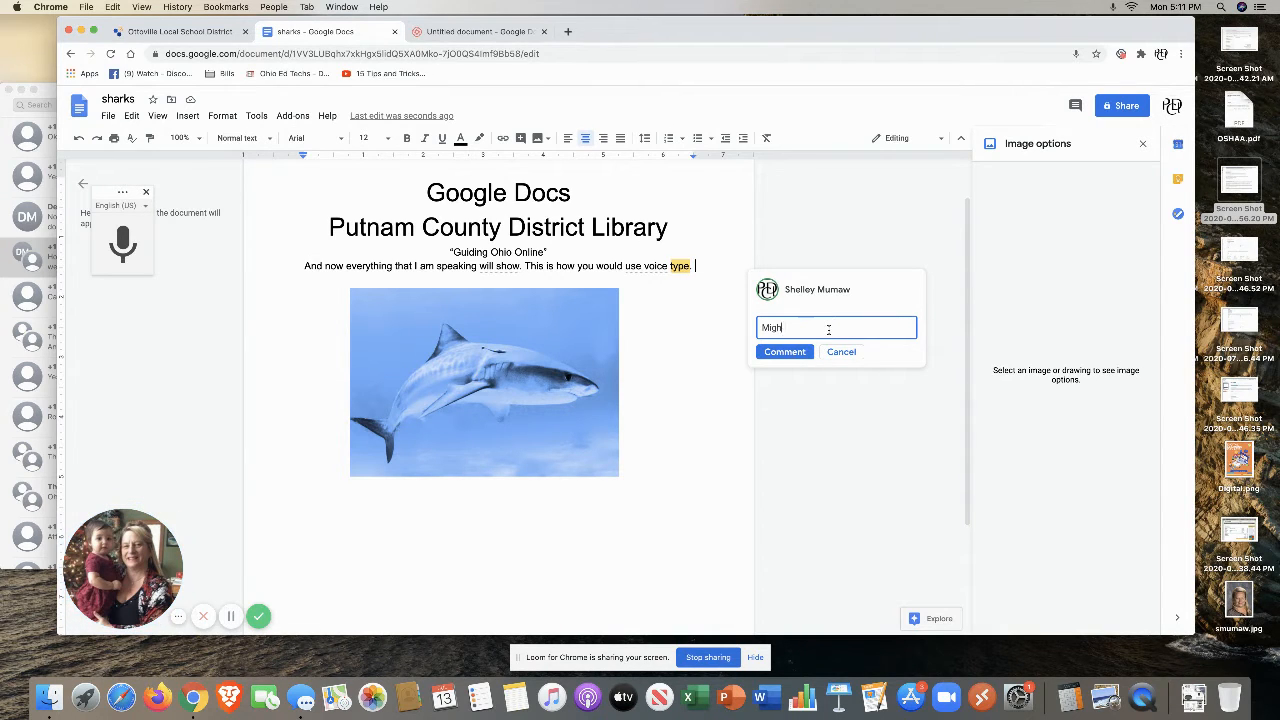
pyautogui.write('t want to change image')
pyautogui.write('@')
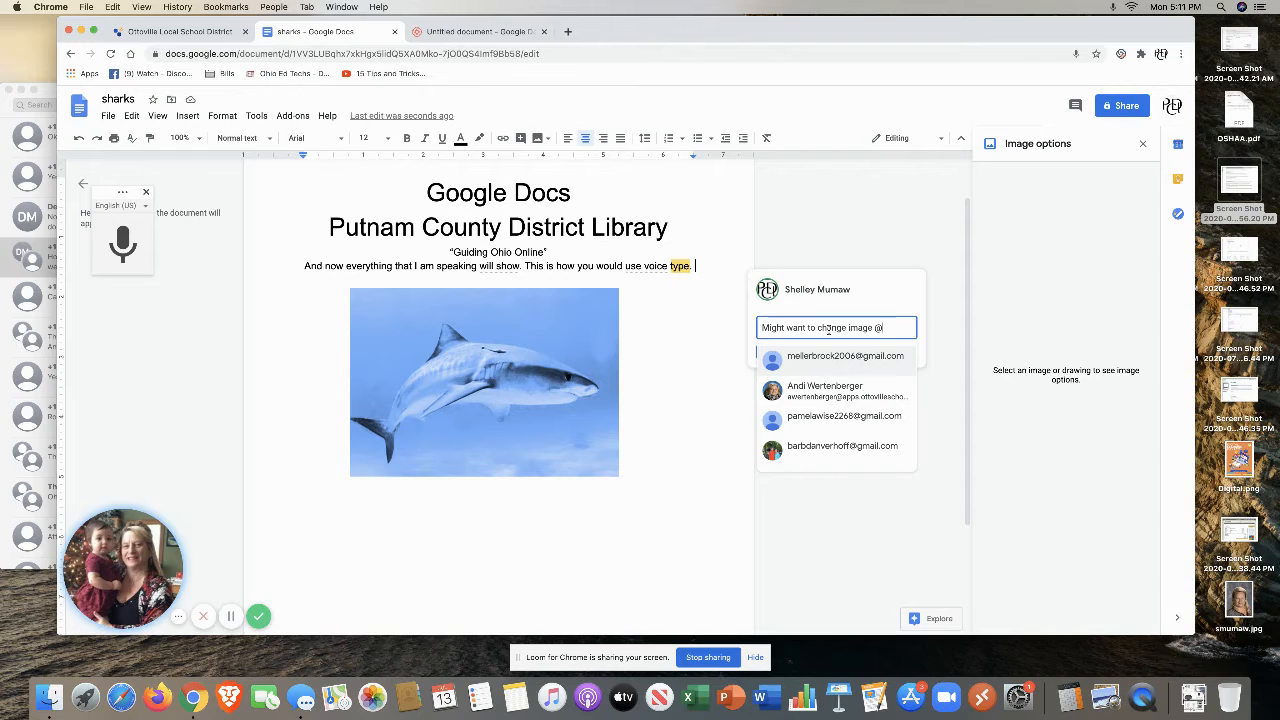
pyautogui.click(841, 485)
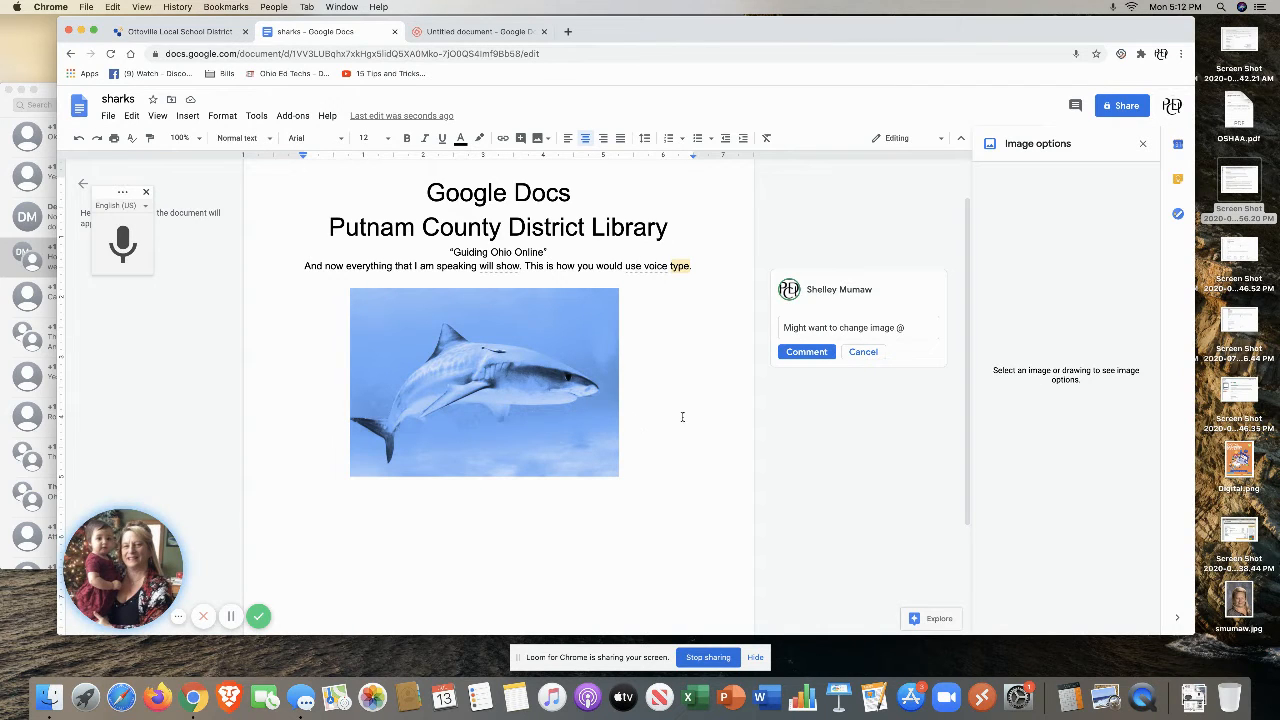
pyautogui.click(863, 352)
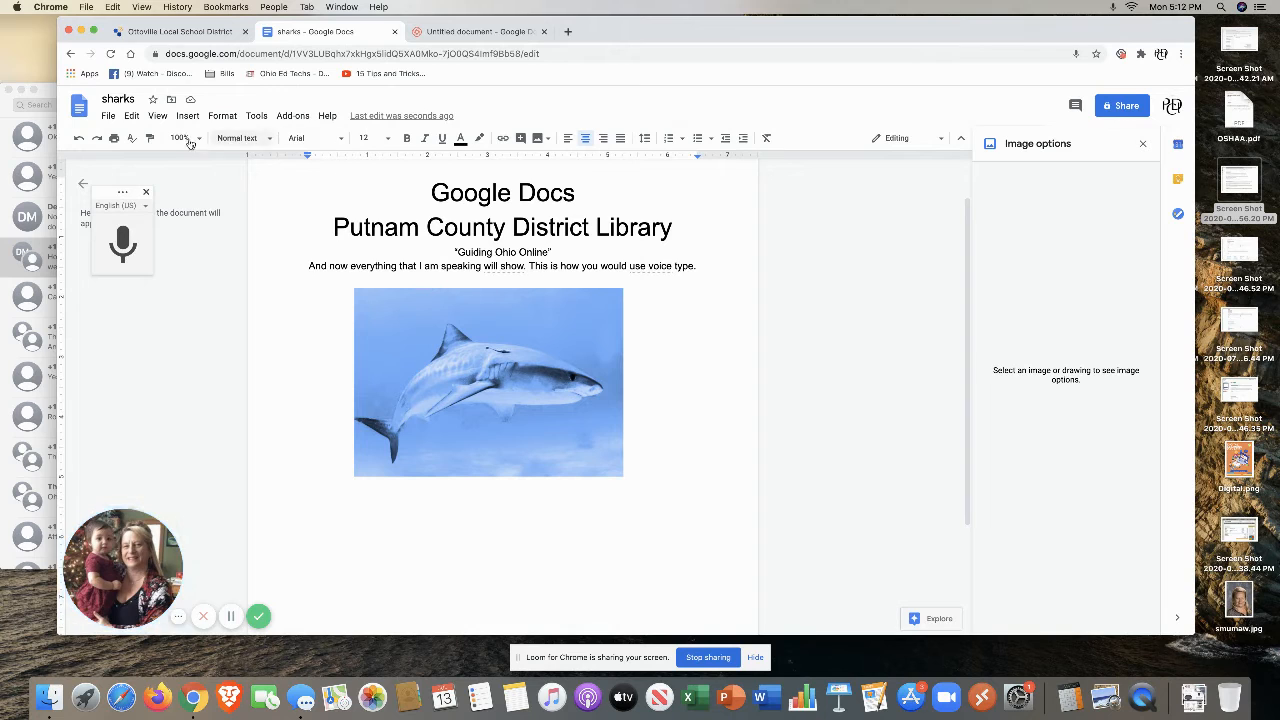
pyautogui.click(108, 117)
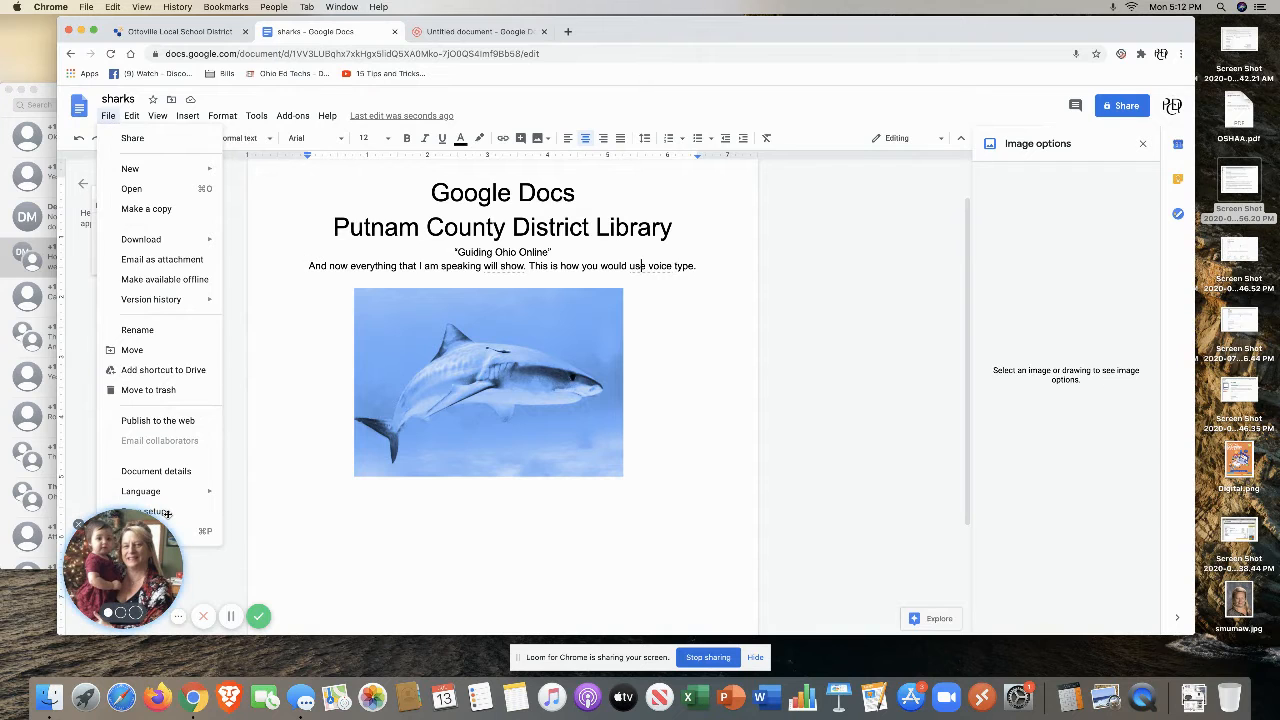
pyautogui.click(414, 506)
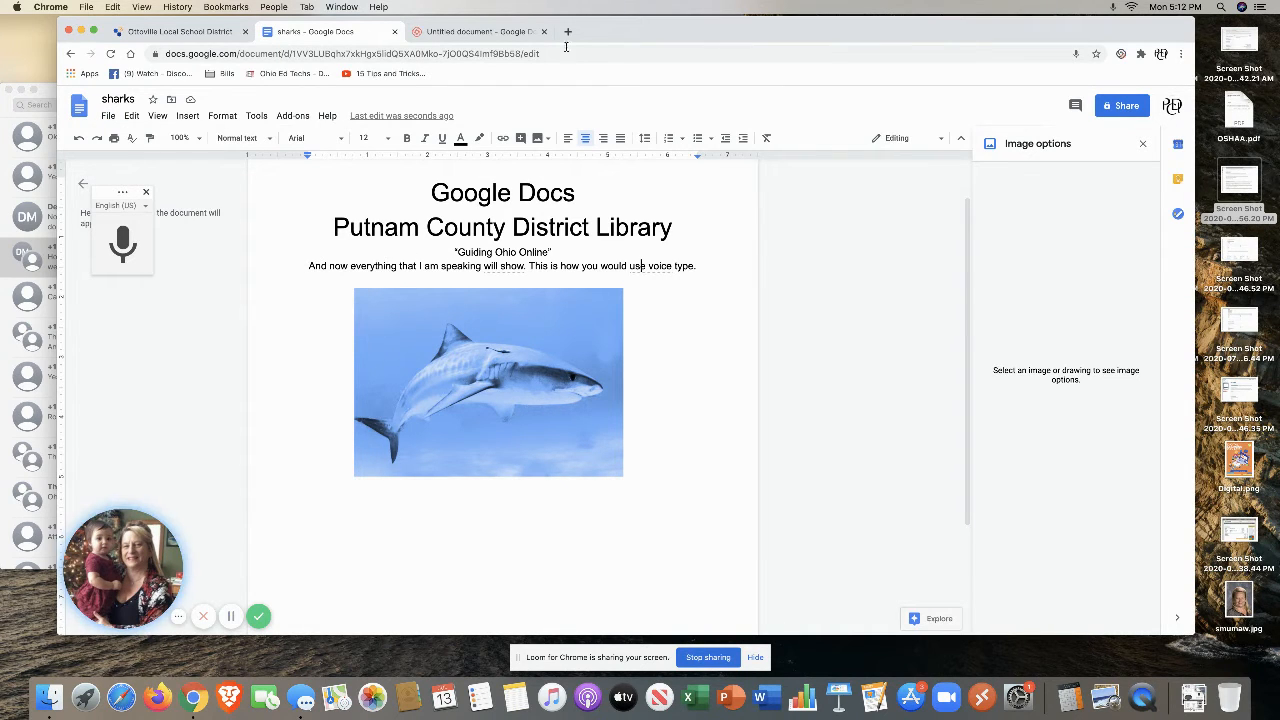
pyautogui.moveTo(580, 28); pyautogui.dragTo(665, 24)
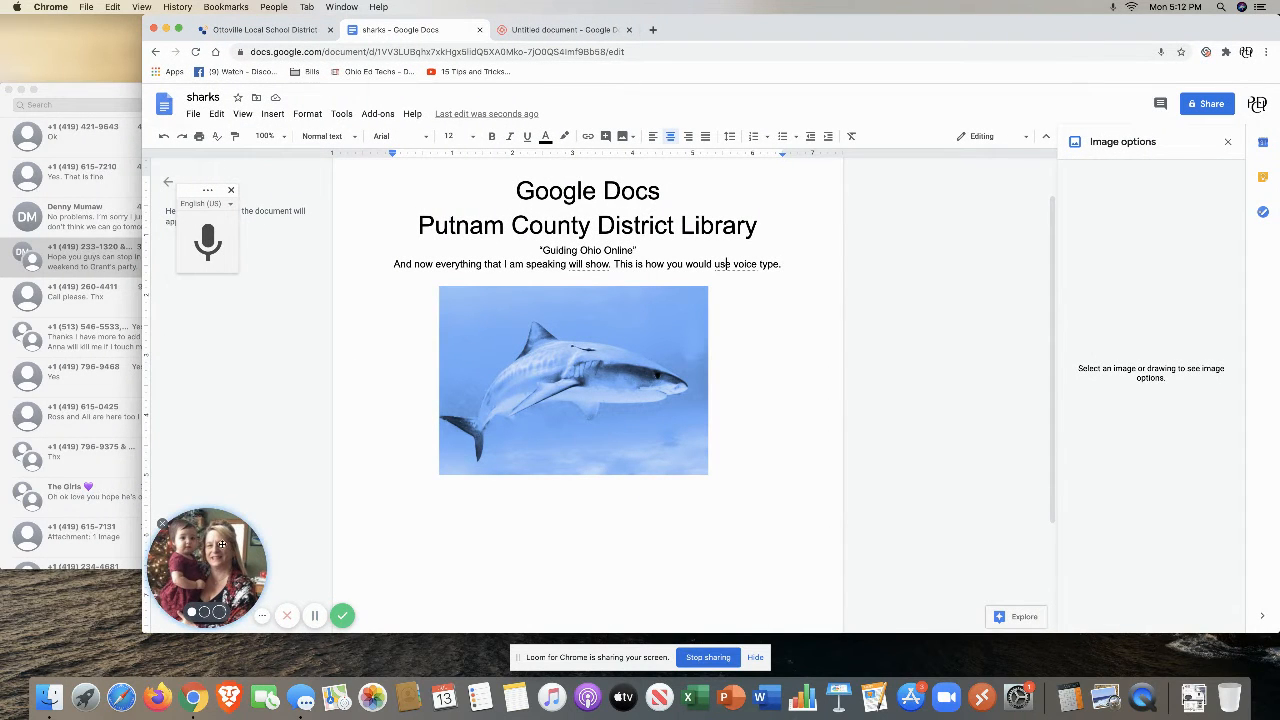
pyautogui.click(162, 525)
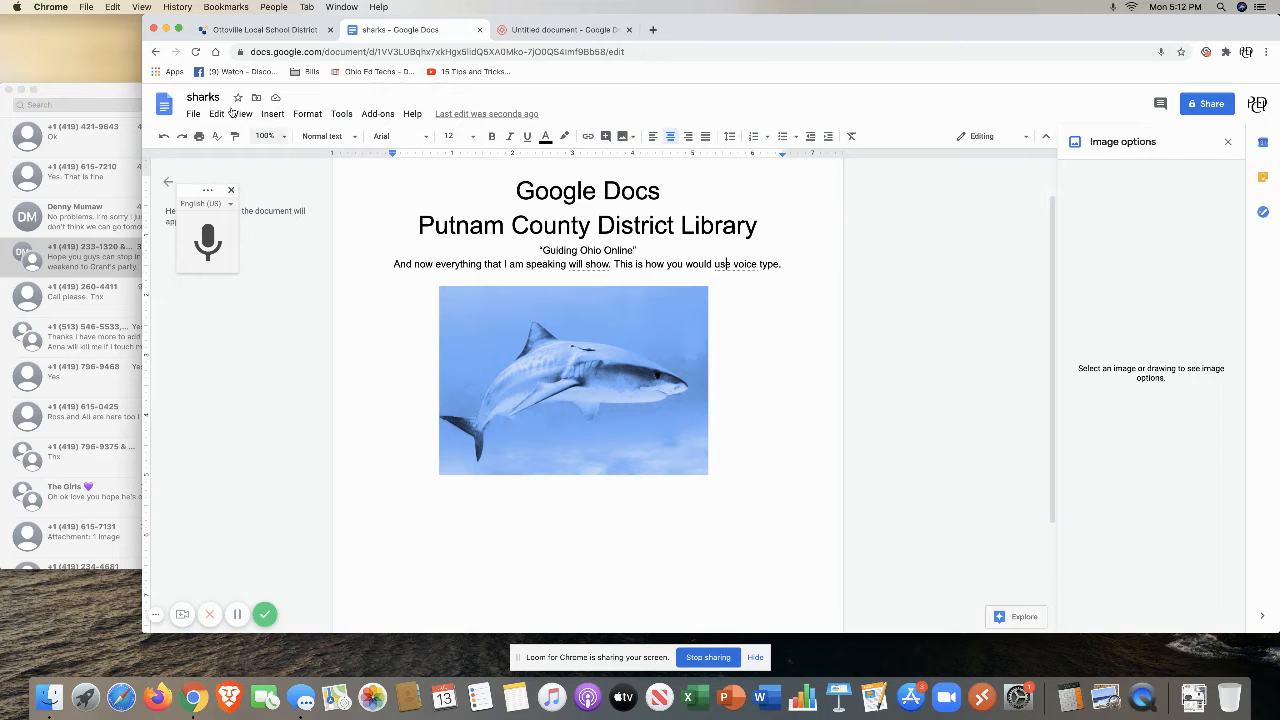
# - Review the page setup options for orientation, paper size, page color and margins, and accept them as they are
pyautogui.click(193, 113)
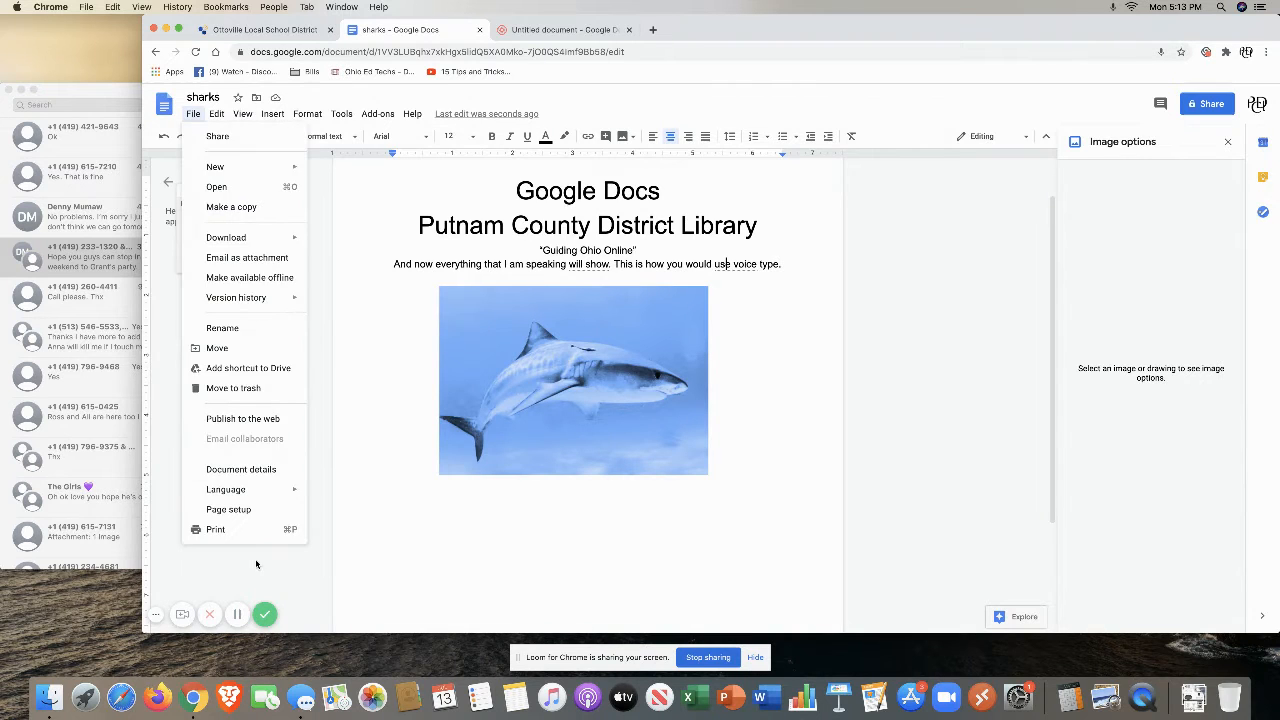
pyautogui.click(252, 511)
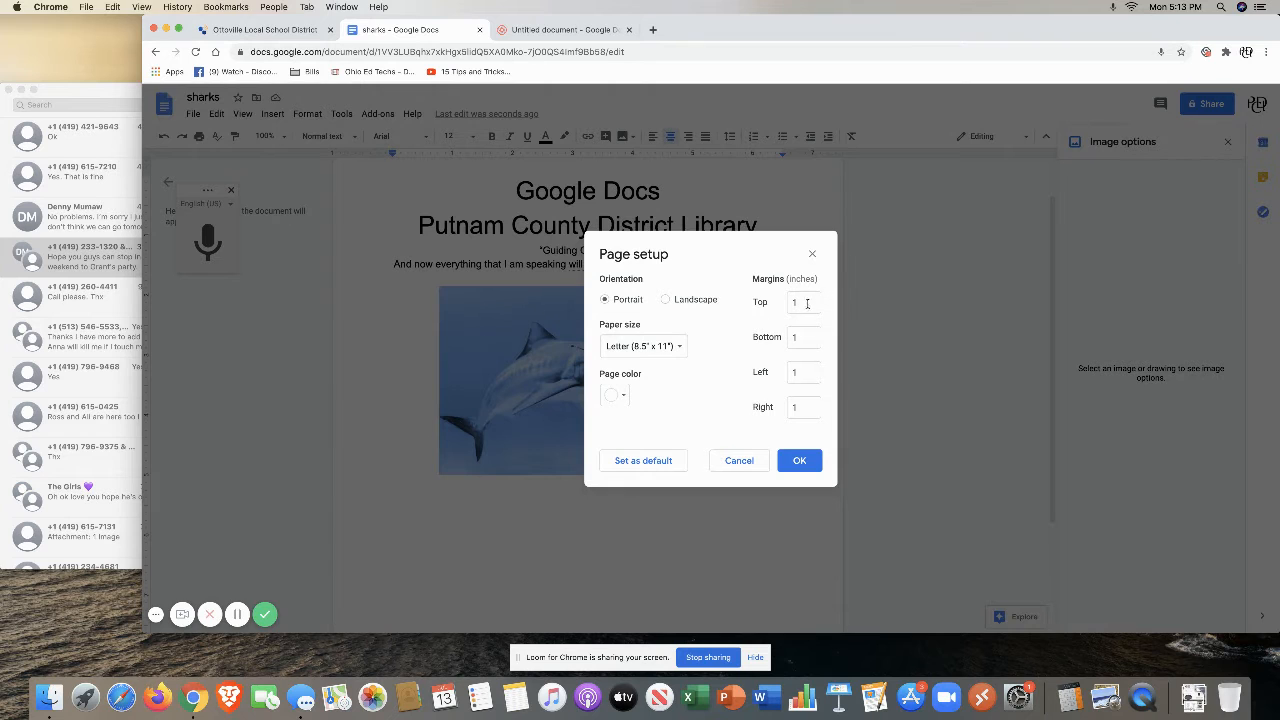
pyautogui.click(797, 462)
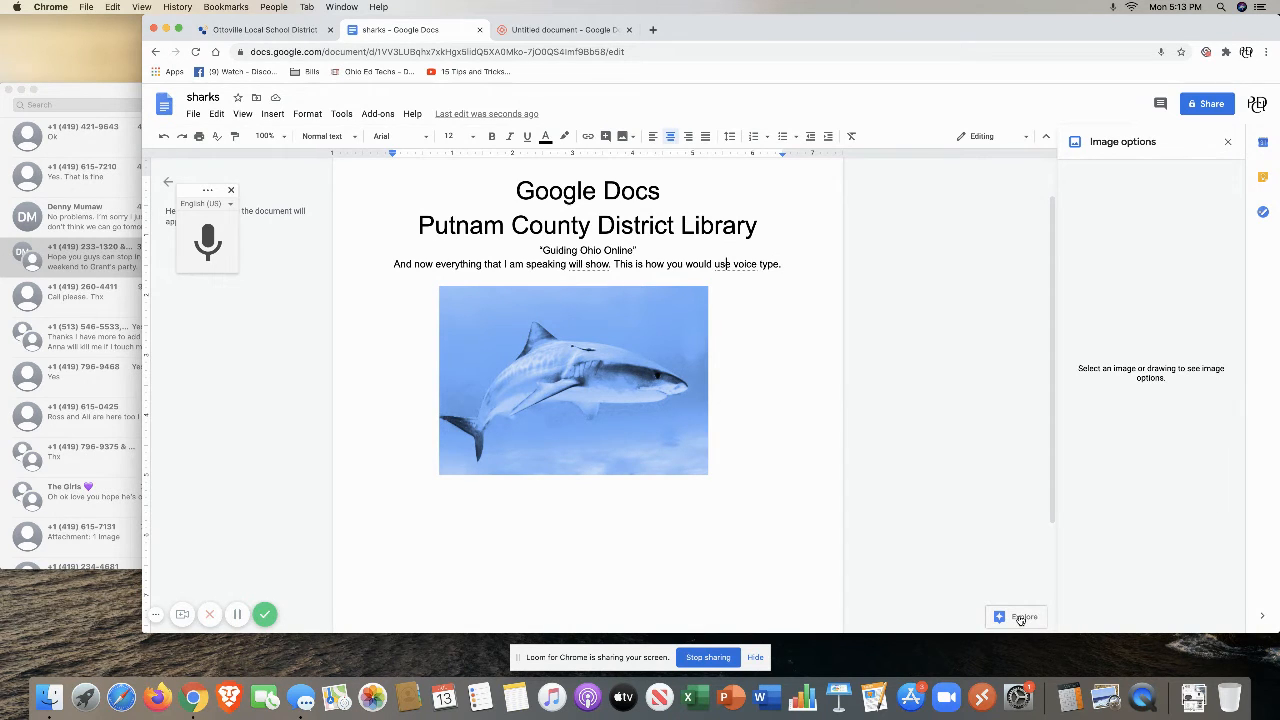
# - Search for "ohio" with Explore and look through the web, Drive and image results
pyautogui.click(1021, 618)
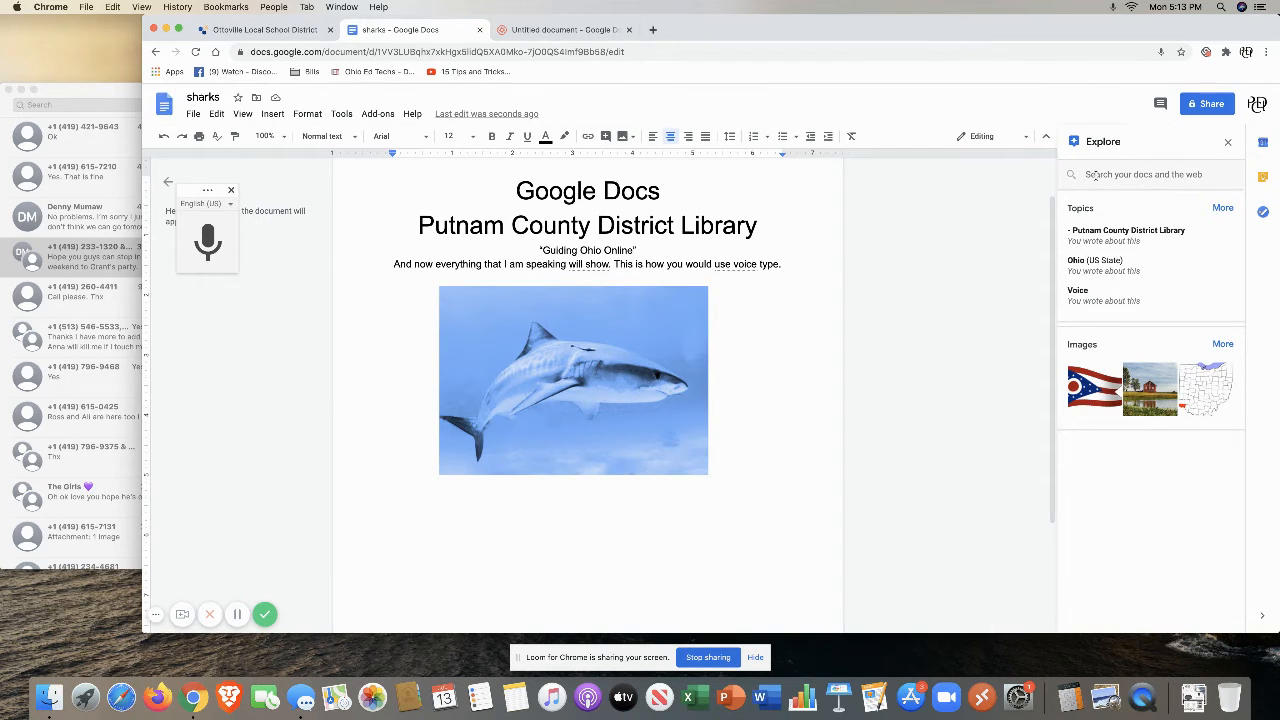
pyautogui.click(1088, 174)
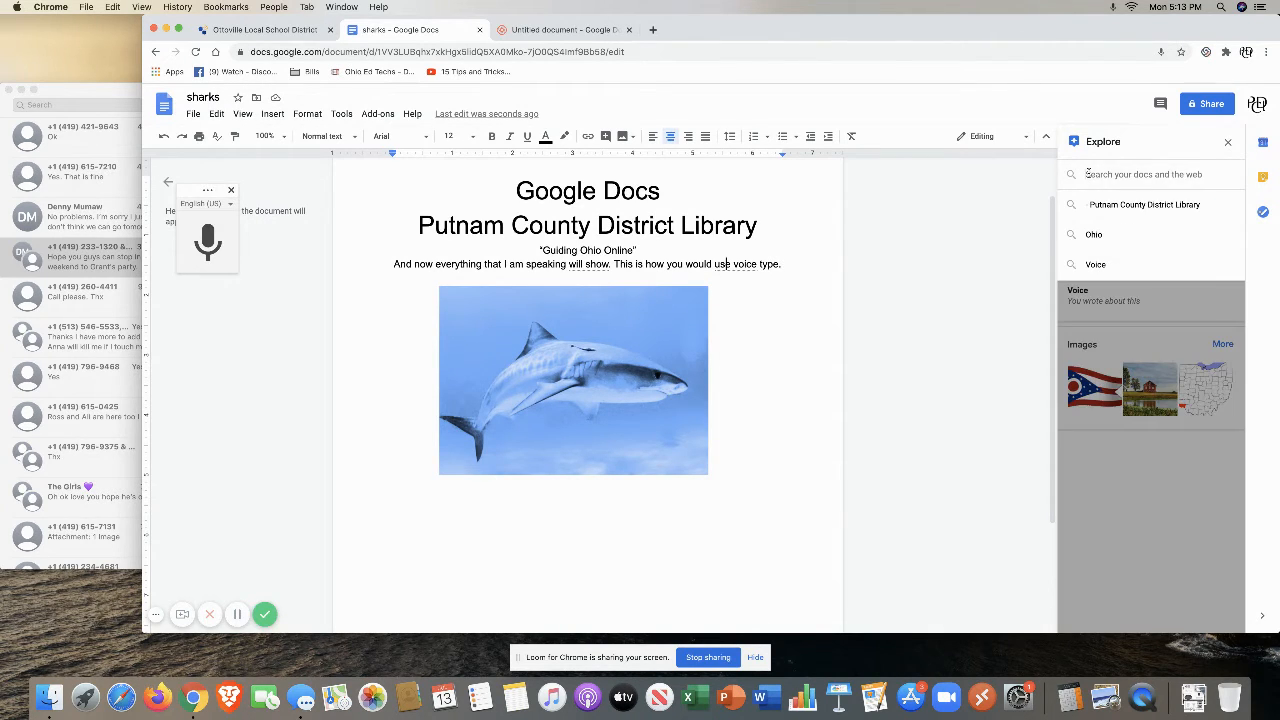
pyautogui.write('Ohio')
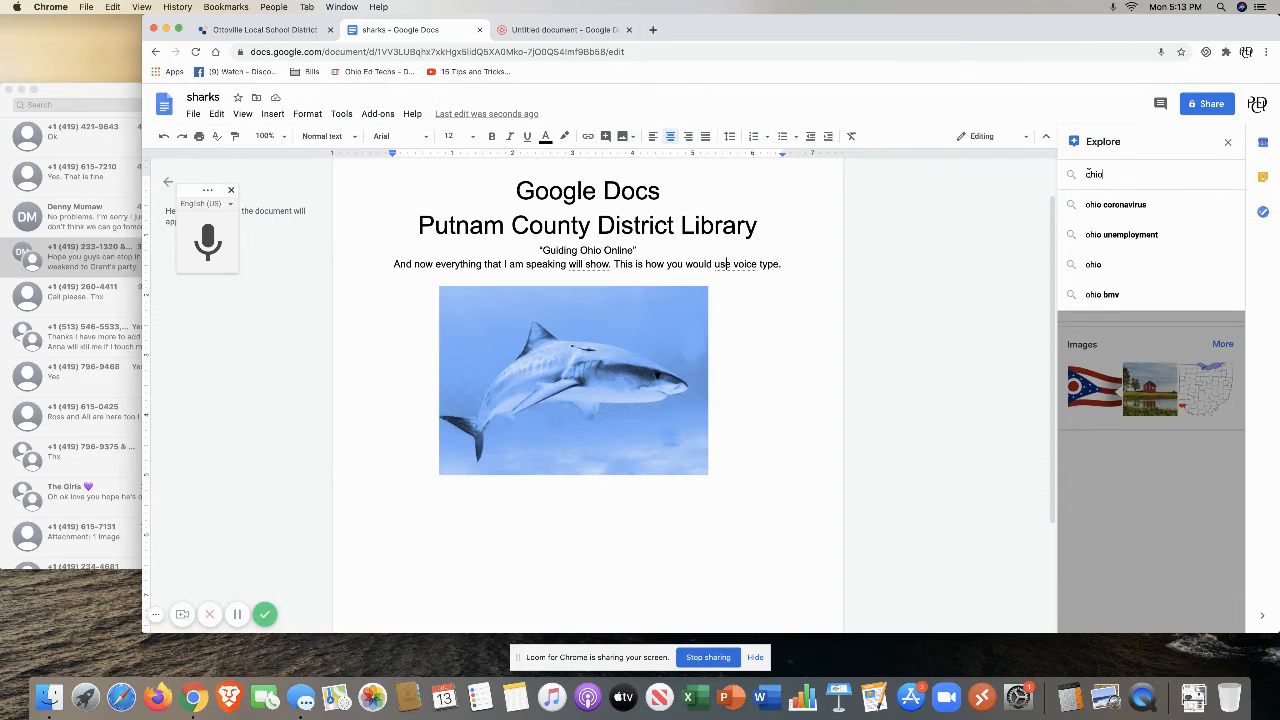
pyautogui.press('Return')
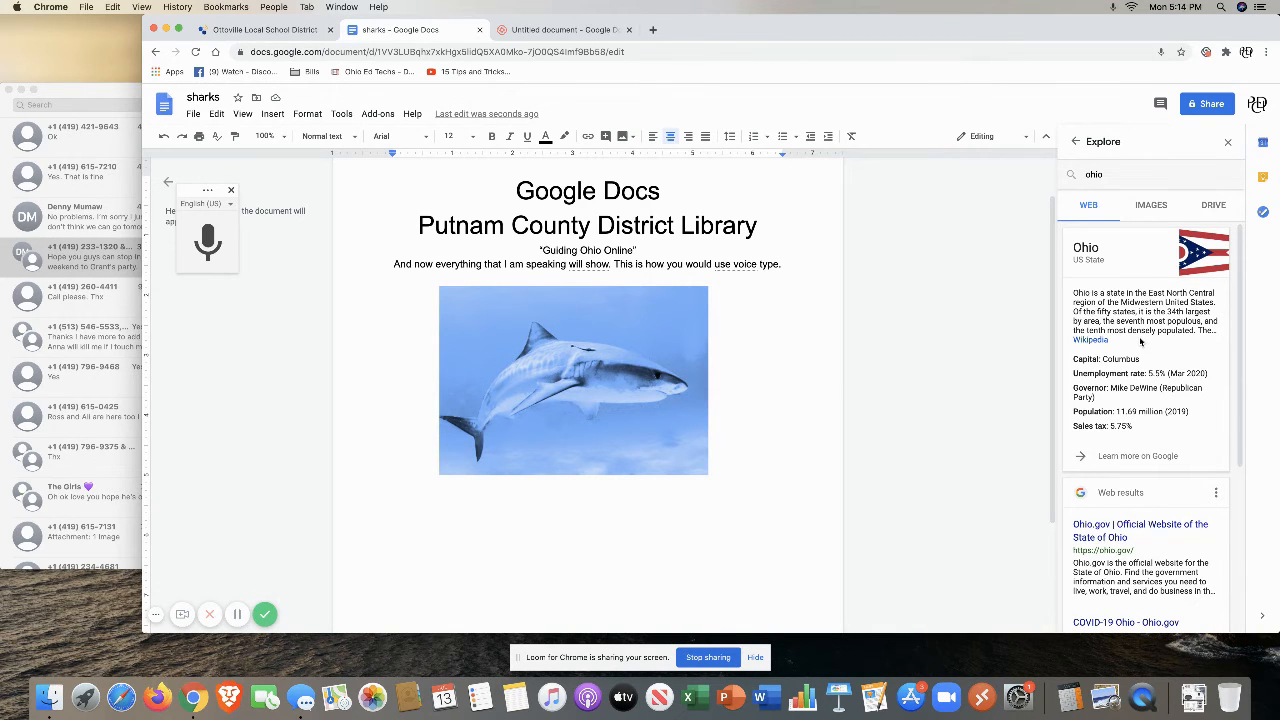
pyautogui.click(1151, 204)
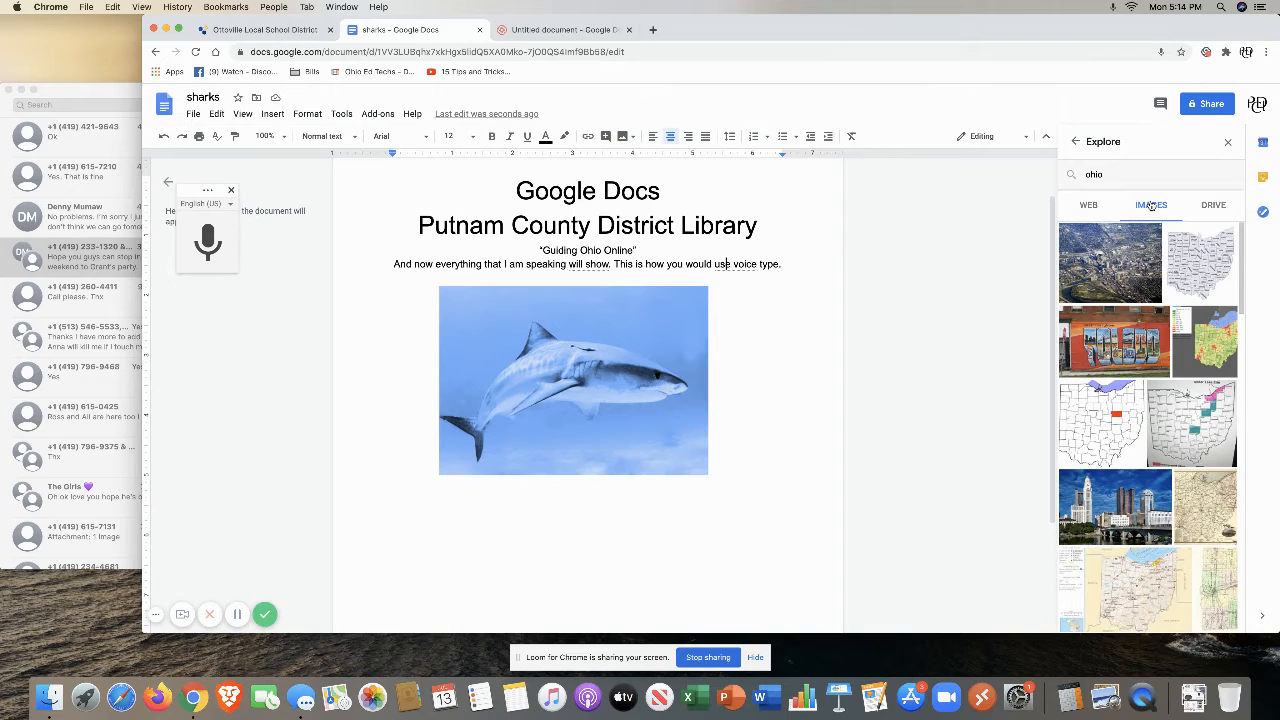
pyautogui.click(1220, 207)
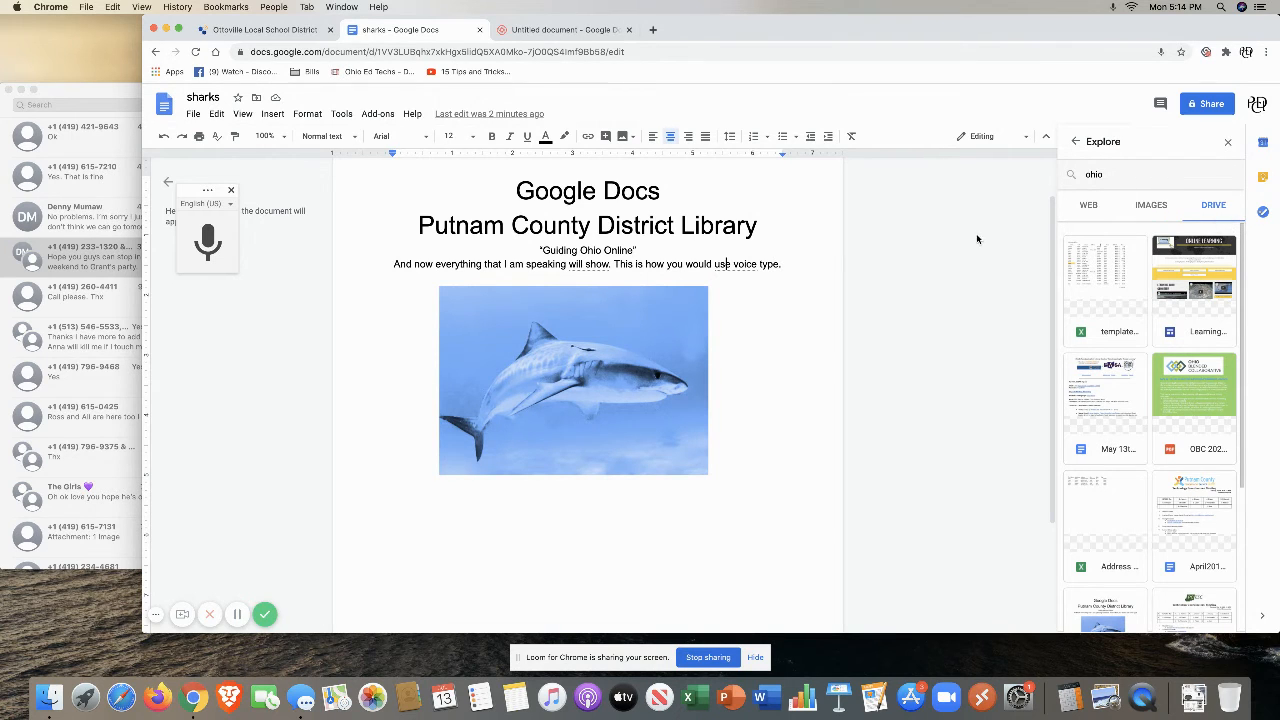
pyautogui.click(1152, 205)
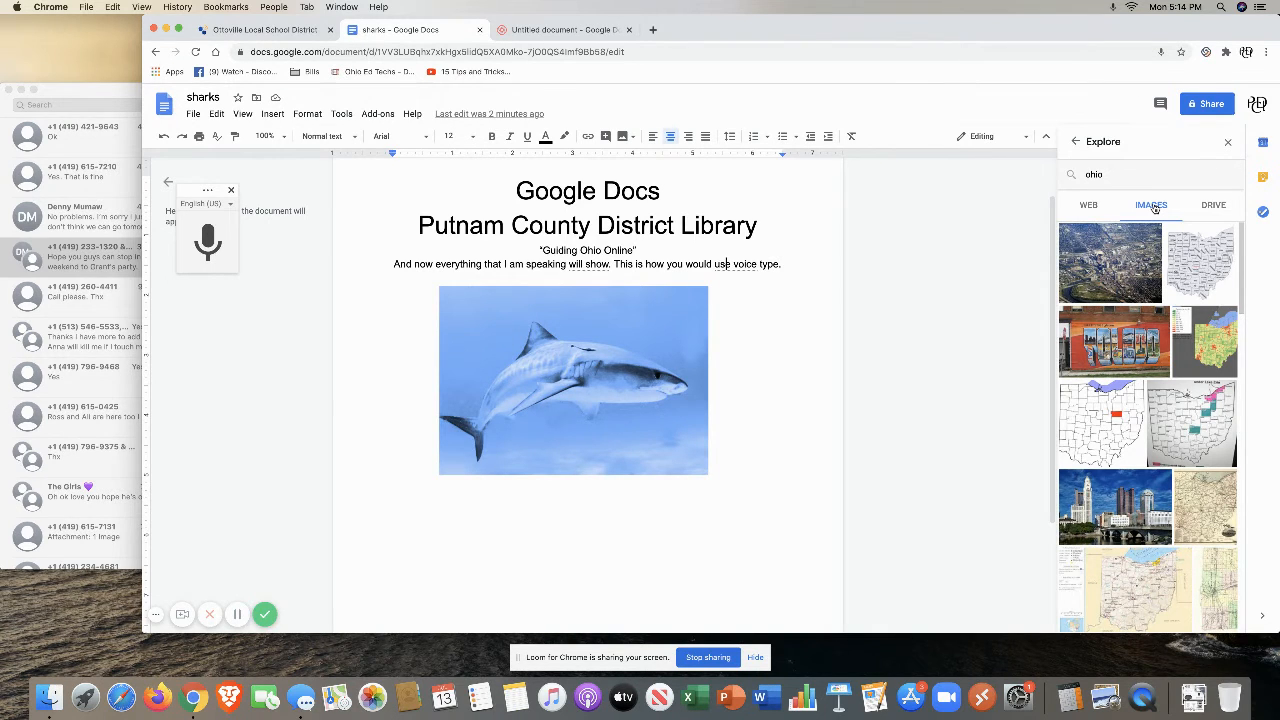
# - Open the Ohio Wikipedia article from the Explore web results and copy its paragraph about the origin of the state's name
pyautogui.click(1090, 208)
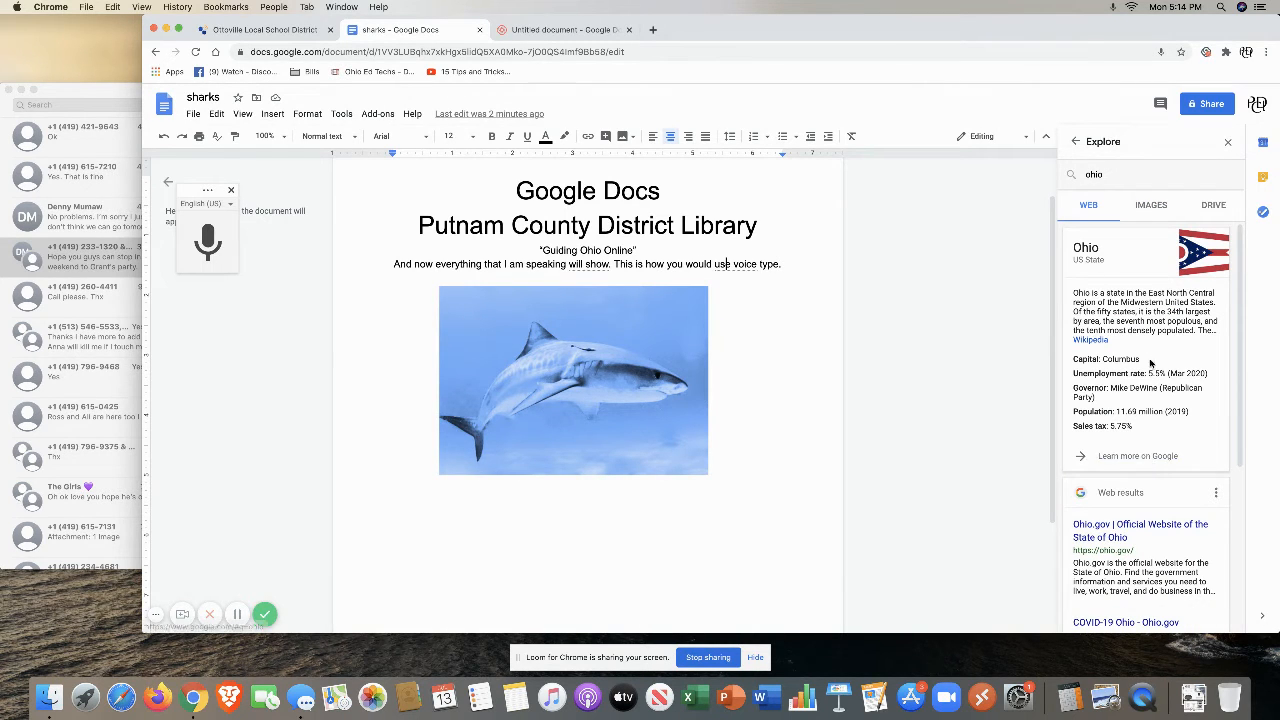
pyautogui.click(1099, 340)
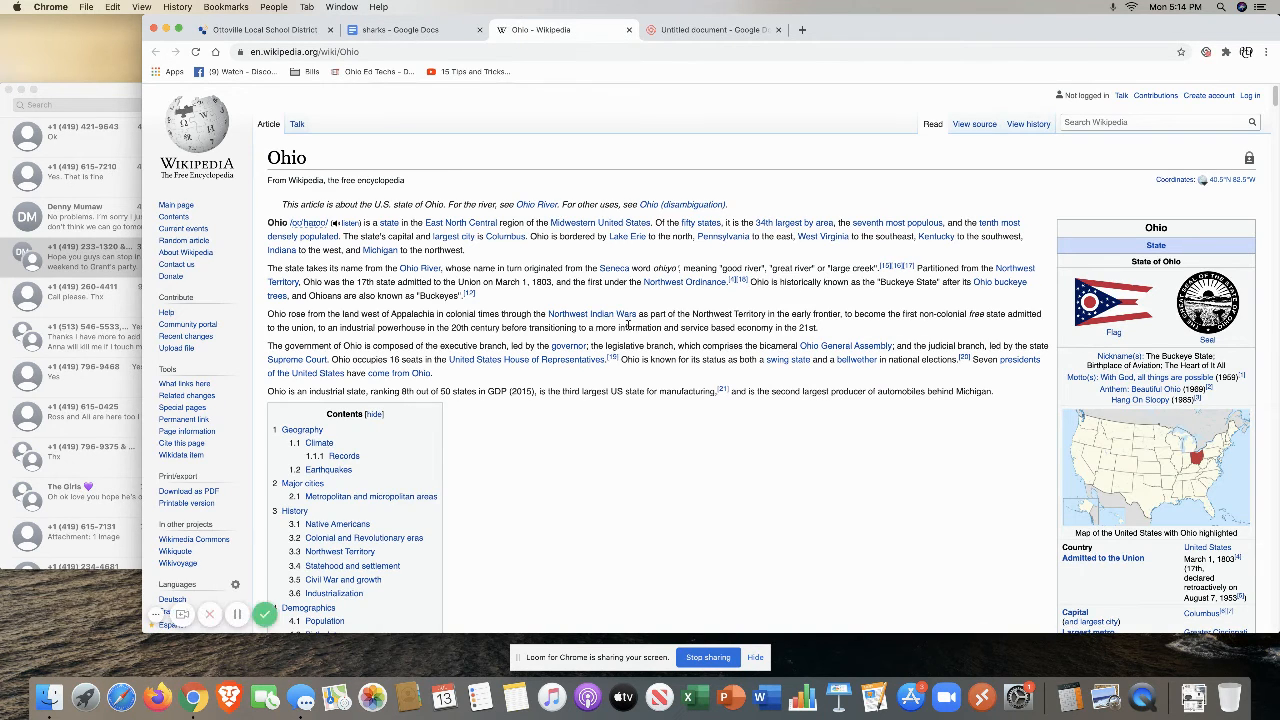
pyautogui.moveTo(268, 265); pyautogui.dragTo(470, 294)
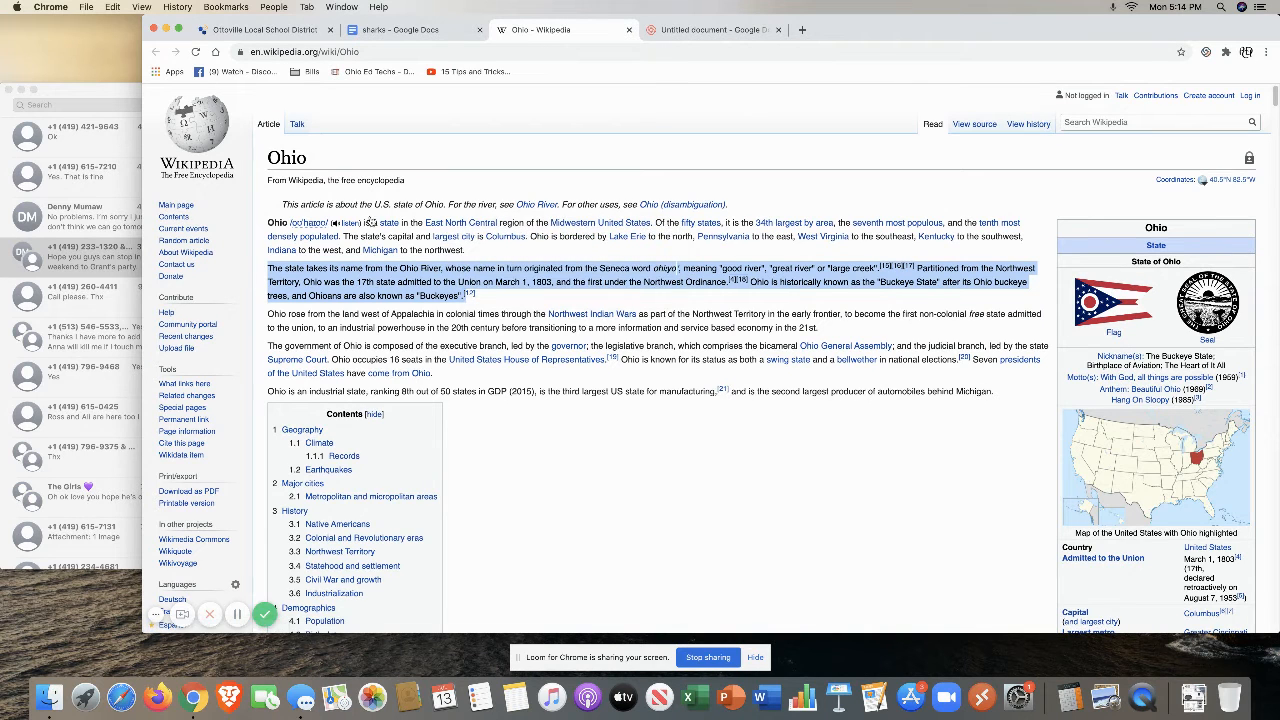
pyautogui.click(87, 7)
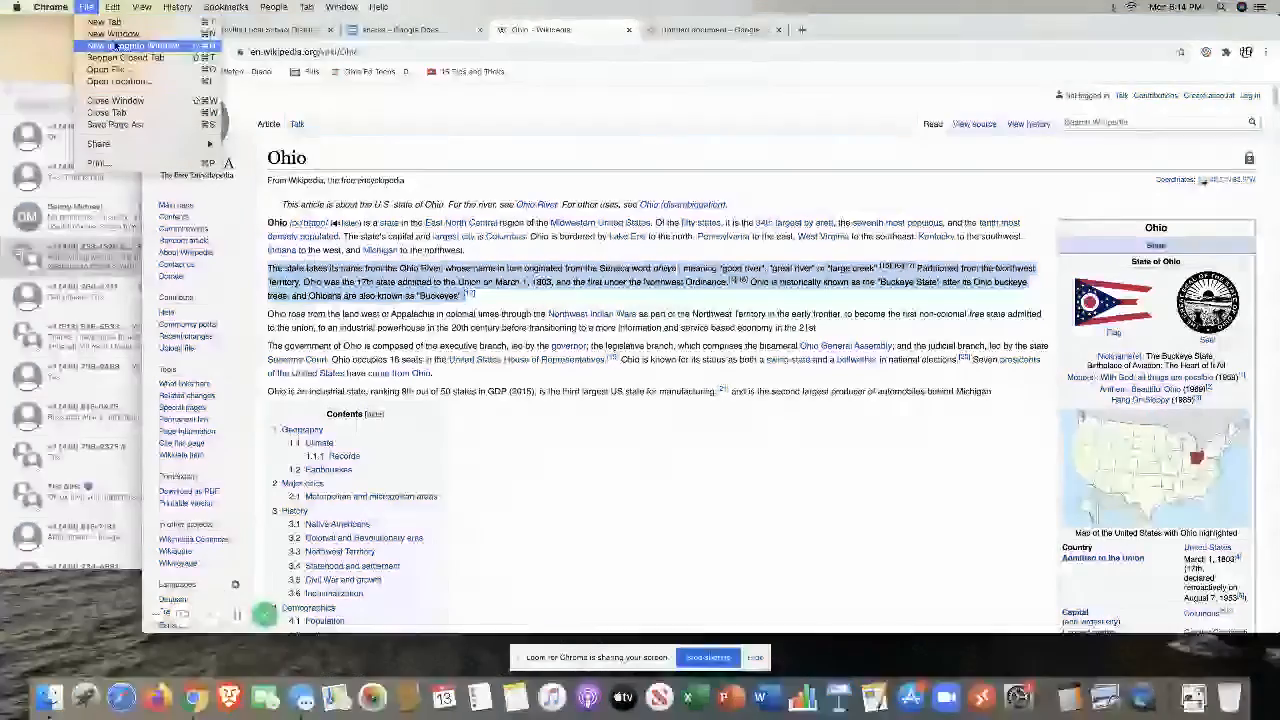
pyautogui.moveTo(112, 7)
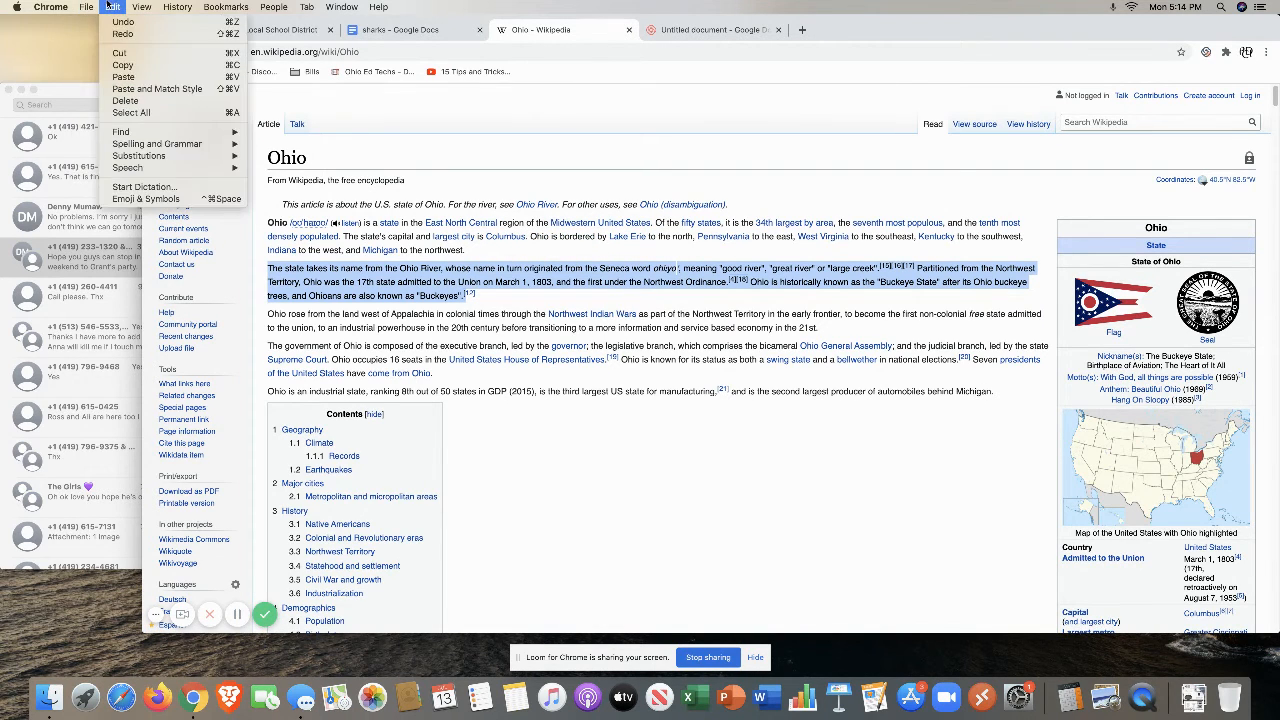
pyautogui.click(121, 65)
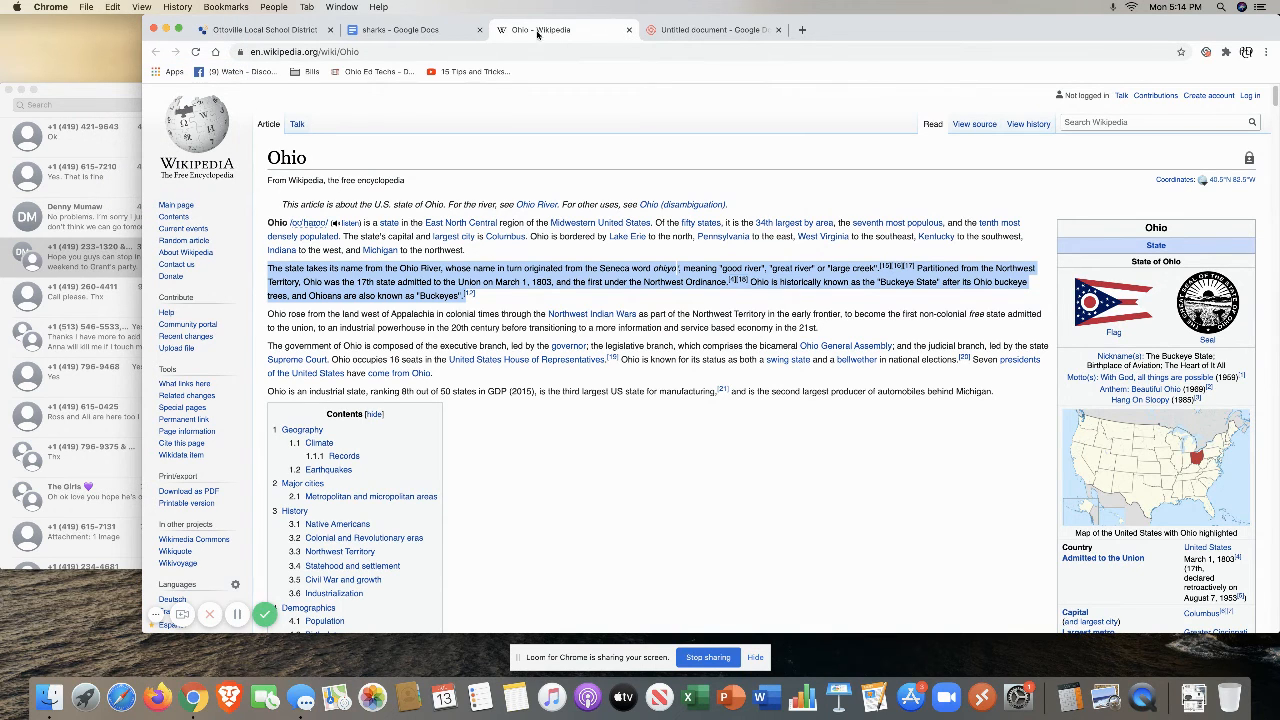
# - Return to the sharks document and paste the copied Ohio paragraph on a new line between the dictated sentence and the shark image
pyautogui.click(425, 29)
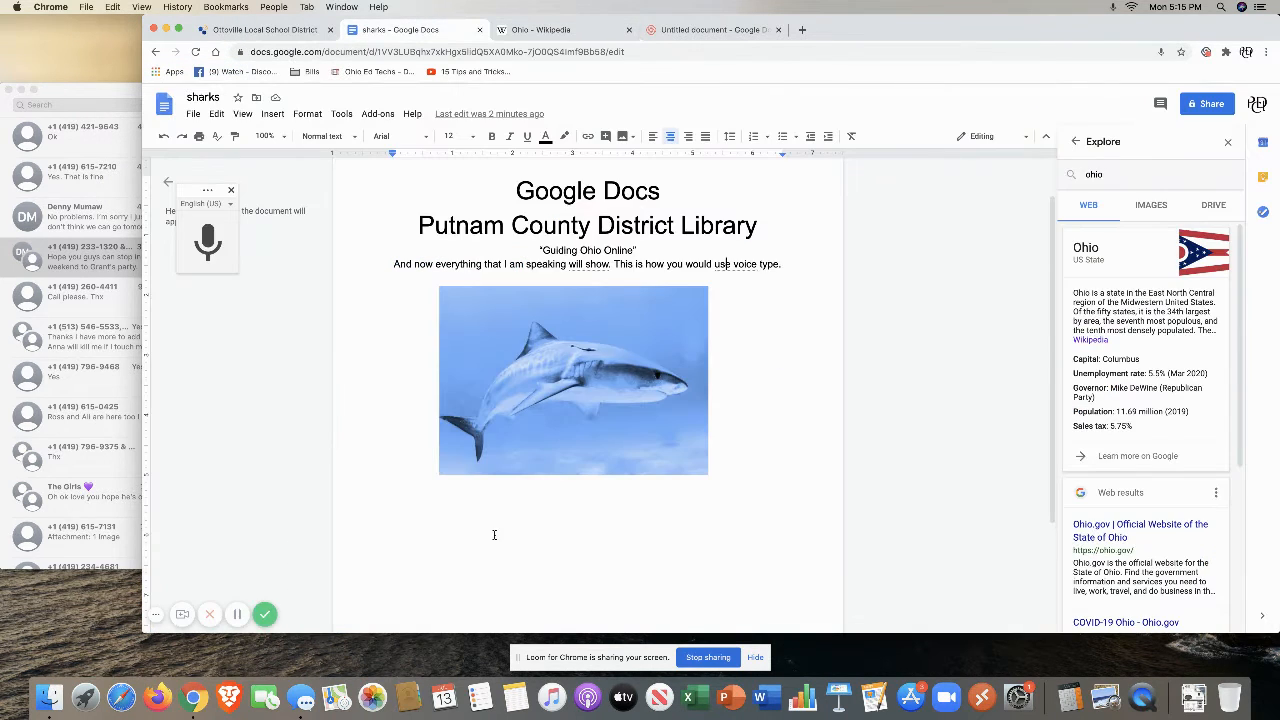
pyautogui.click(505, 465)
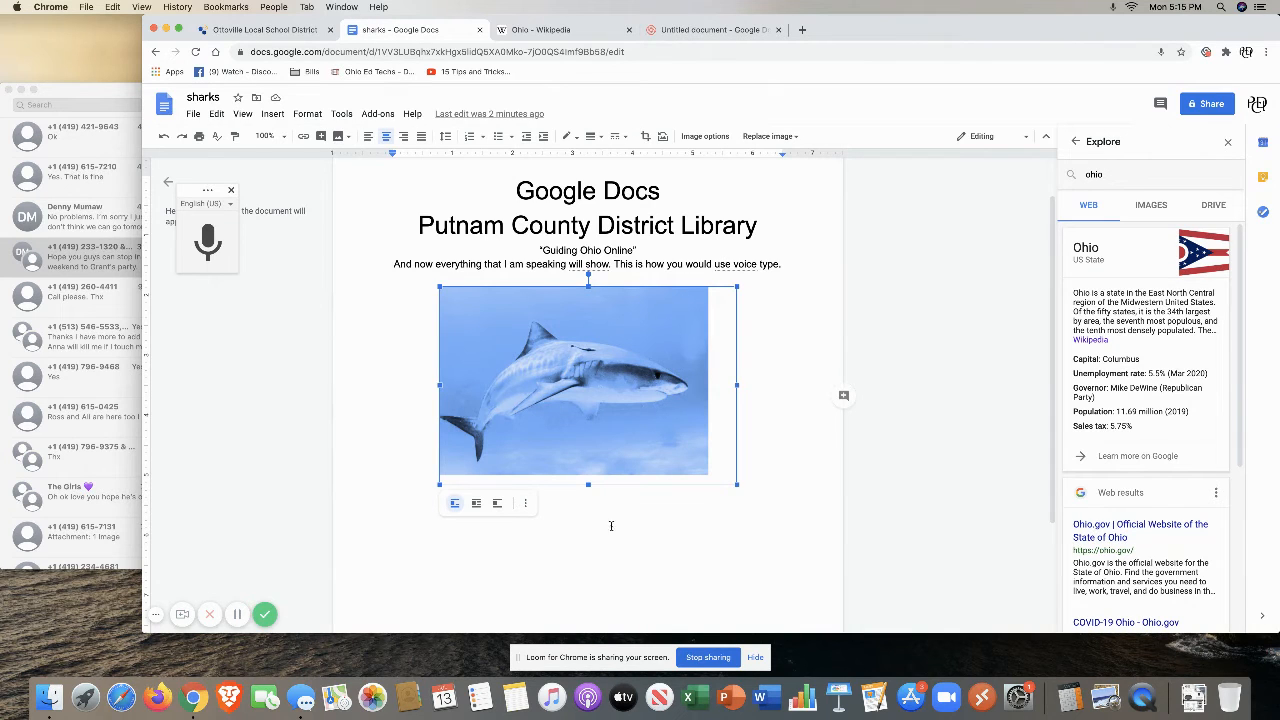
pyautogui.click(758, 481)
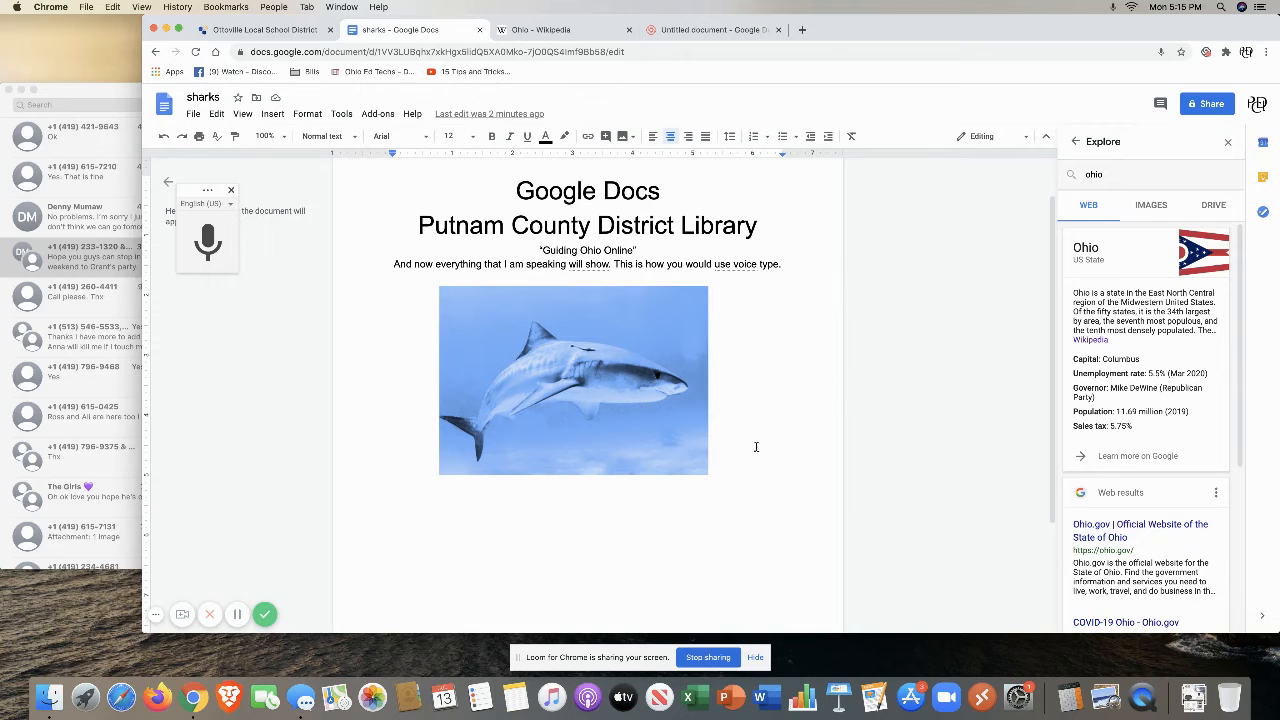
pyautogui.click(734, 474)
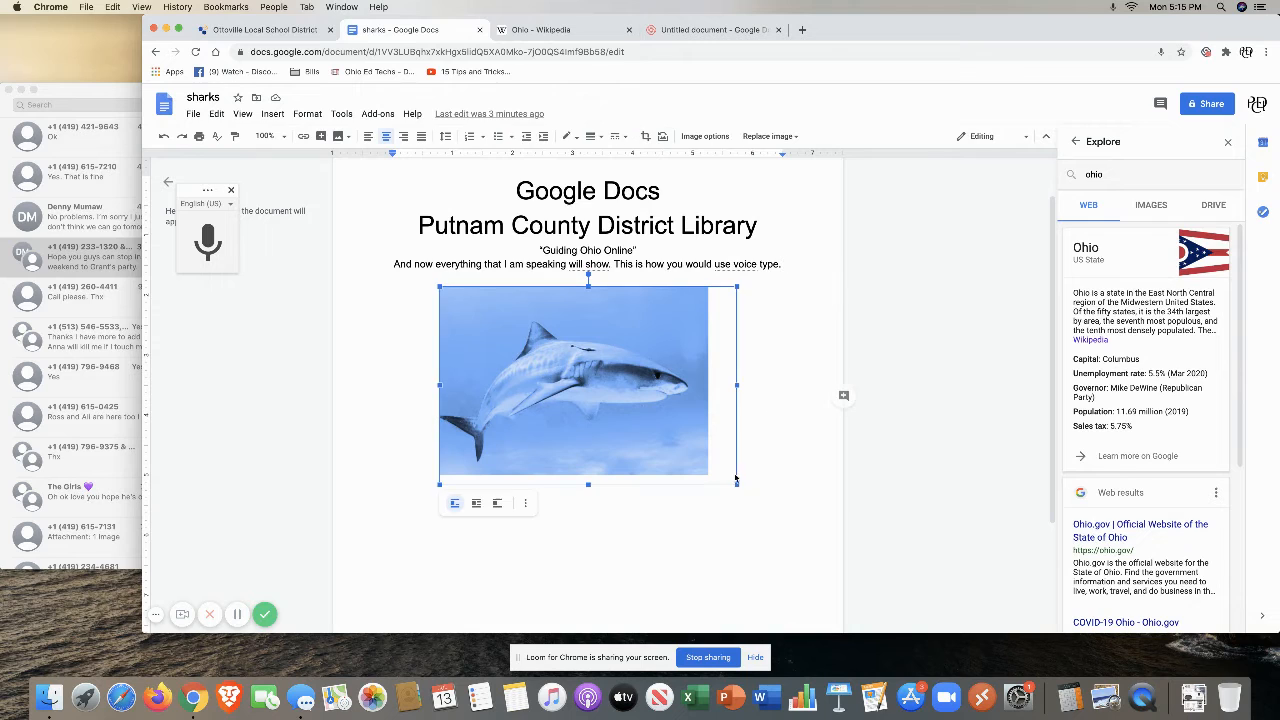
pyautogui.click(786, 264)
pyautogui.press('Return')
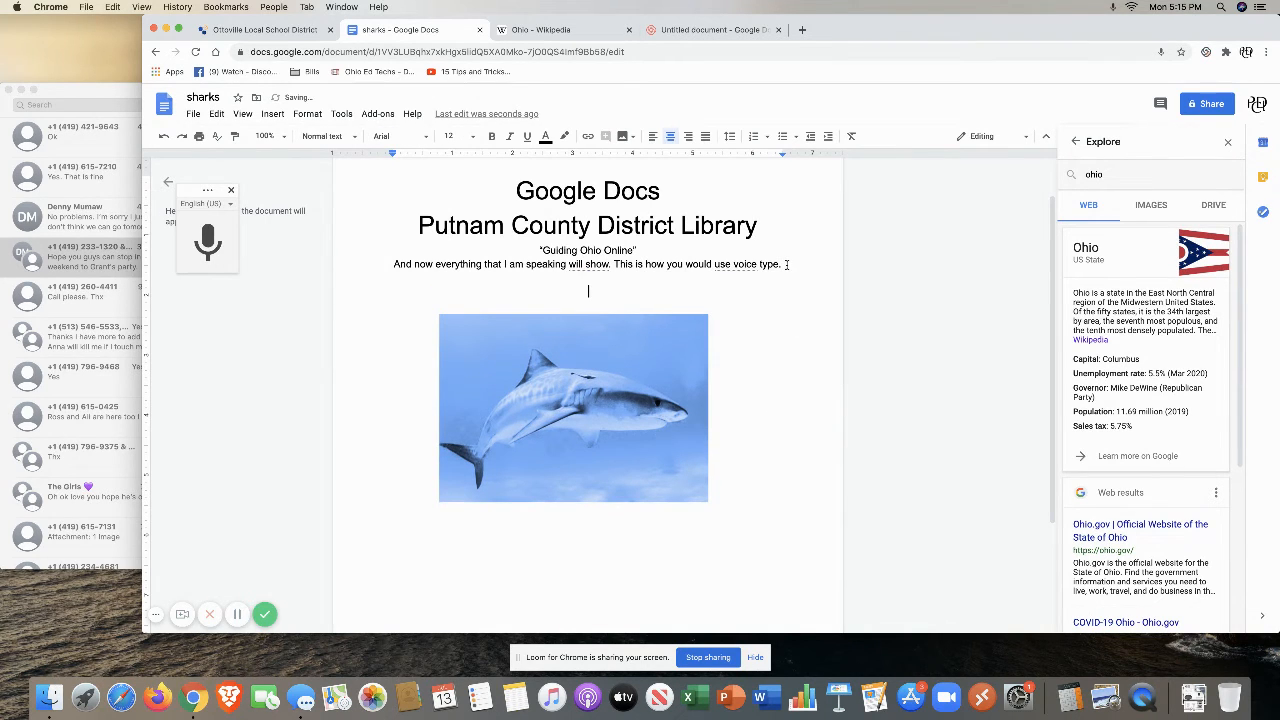
pyautogui.press('super+v')
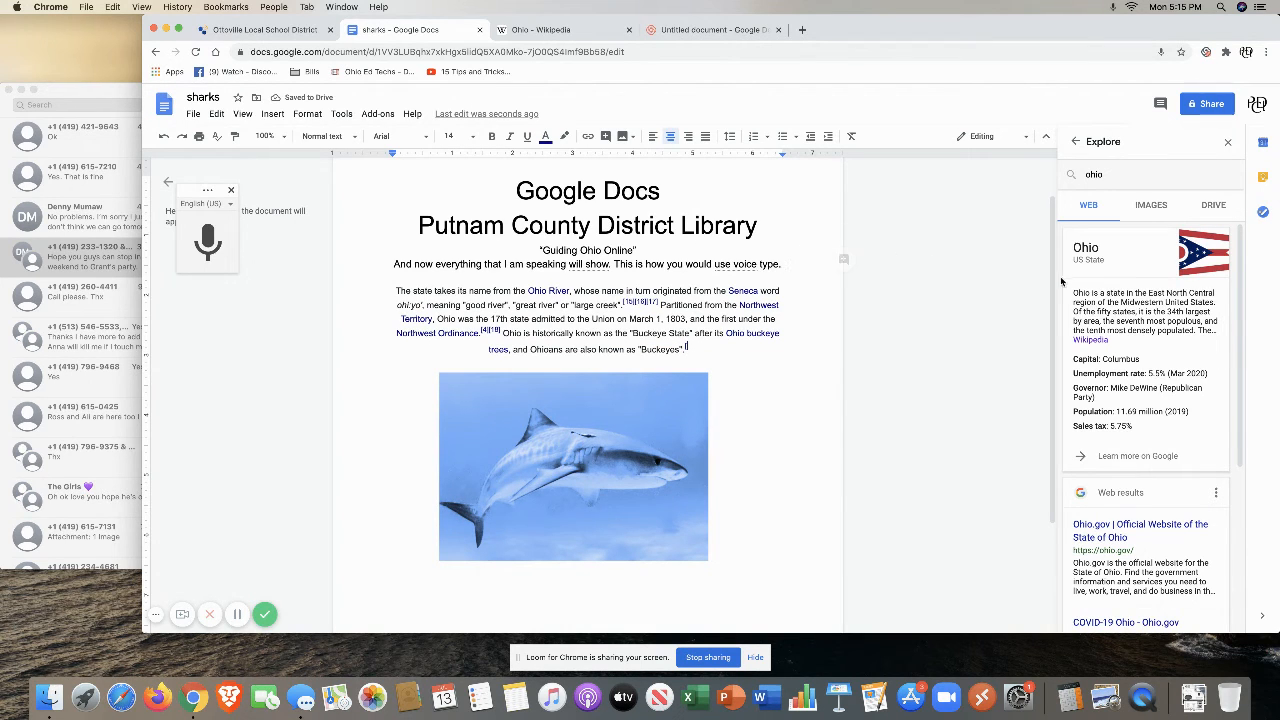
# - Create a new blank document from within the sharks document
pyautogui.moveTo(1049, 284); pyautogui.dragTo(1042, 241)
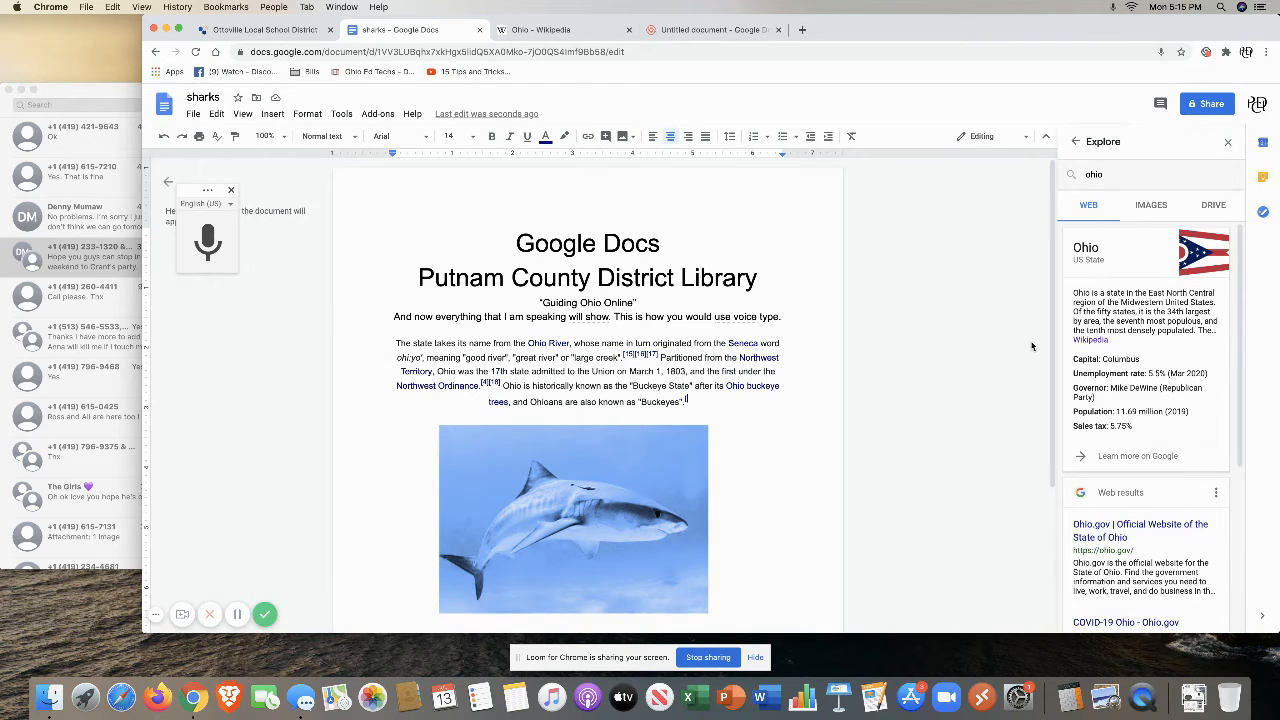
pyautogui.click(194, 116)
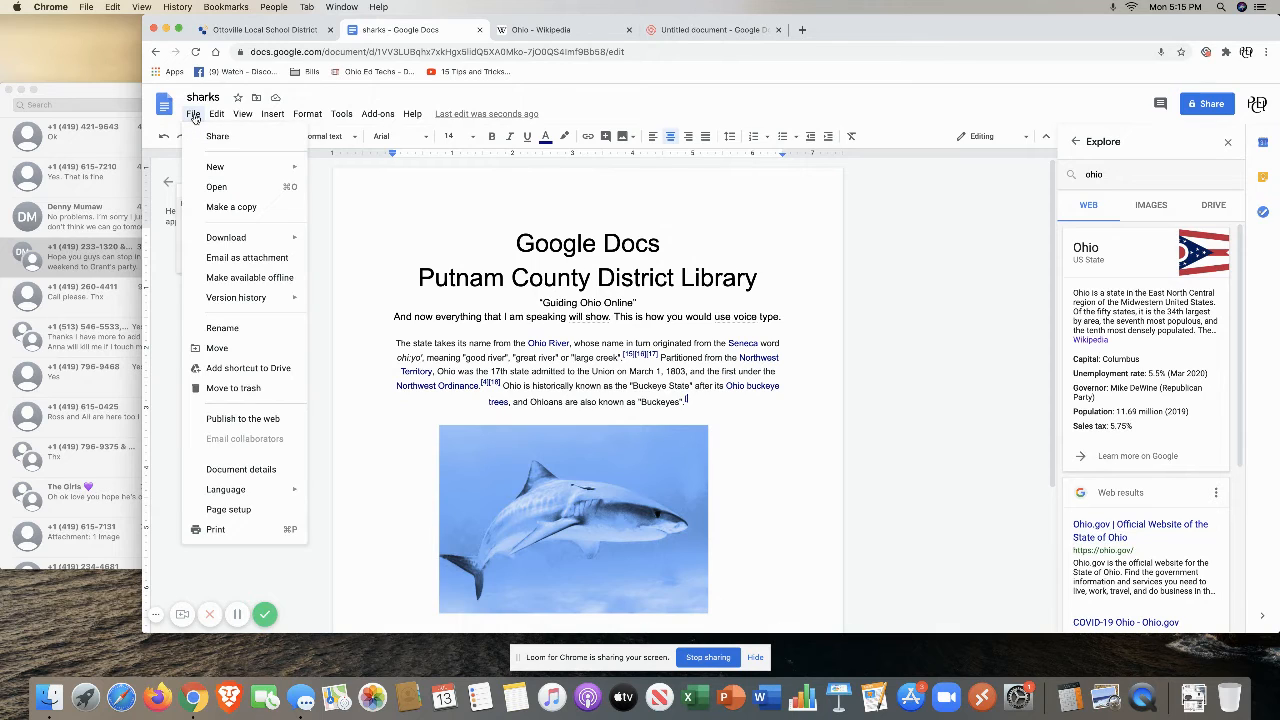
pyautogui.moveTo(210, 167)
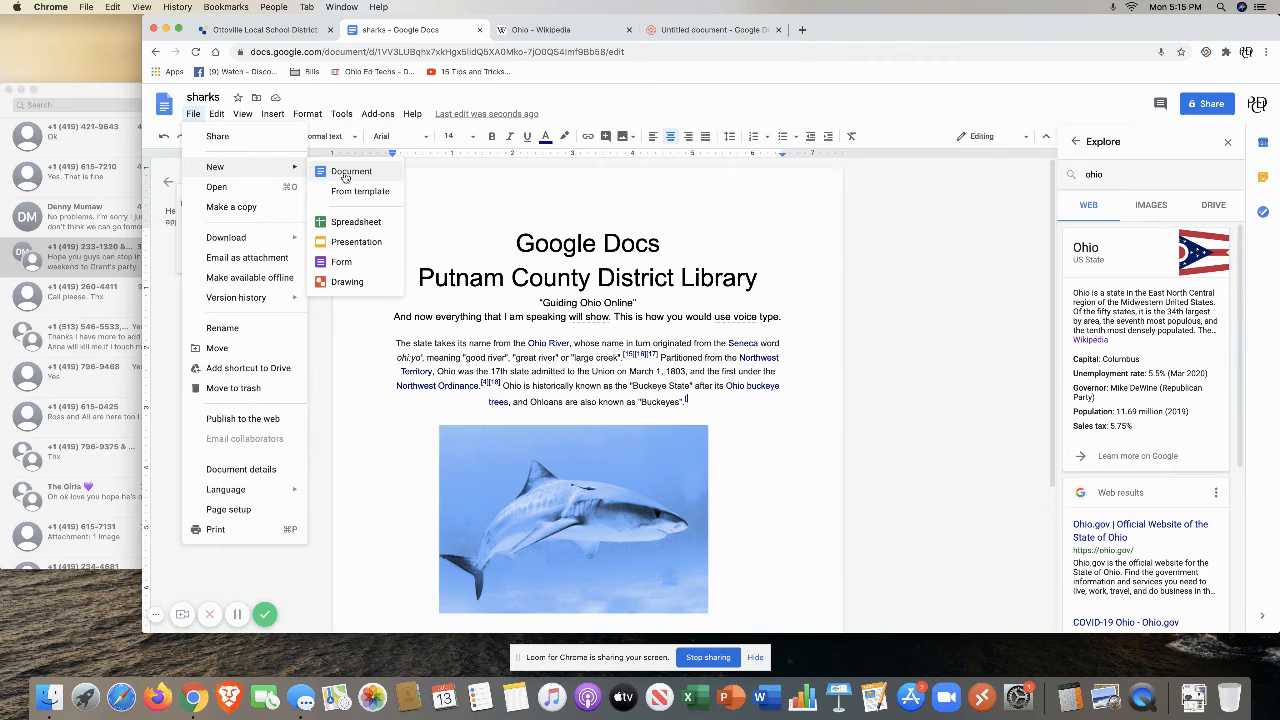
pyautogui.click(349, 172)
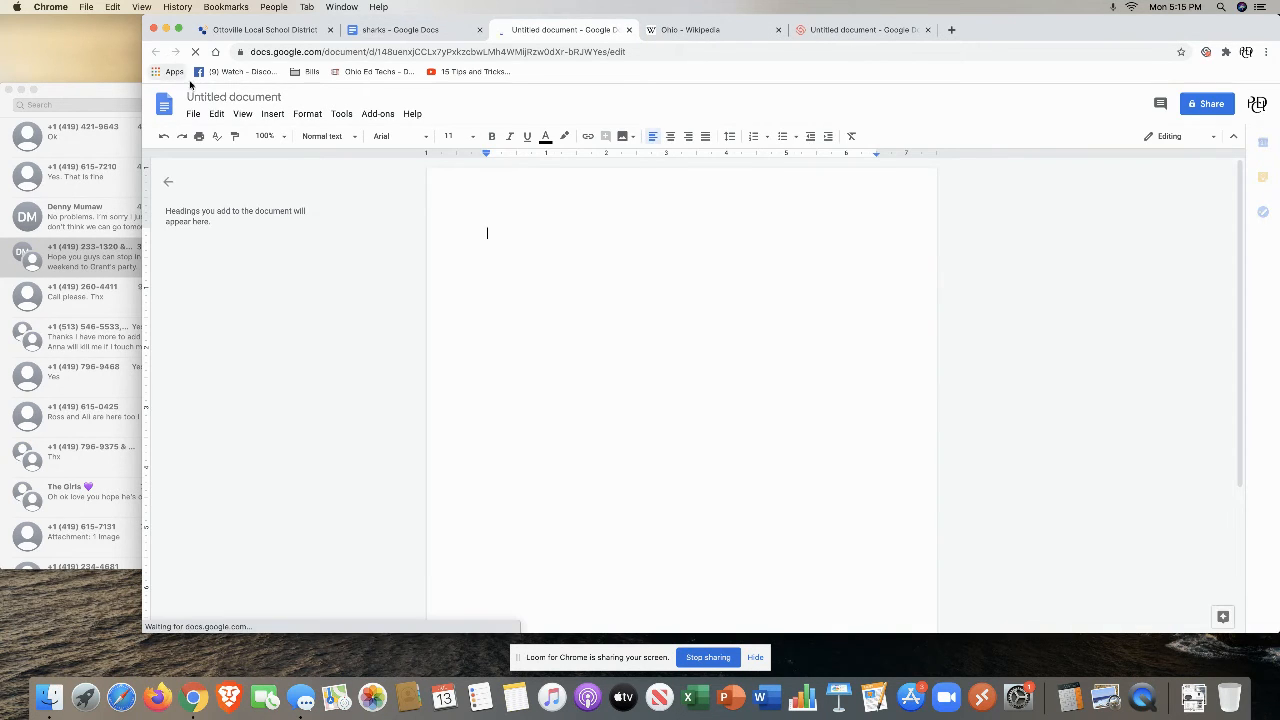
# - Browse the template gallery for a new document and start one from the Blank template
pyautogui.click(193, 114)
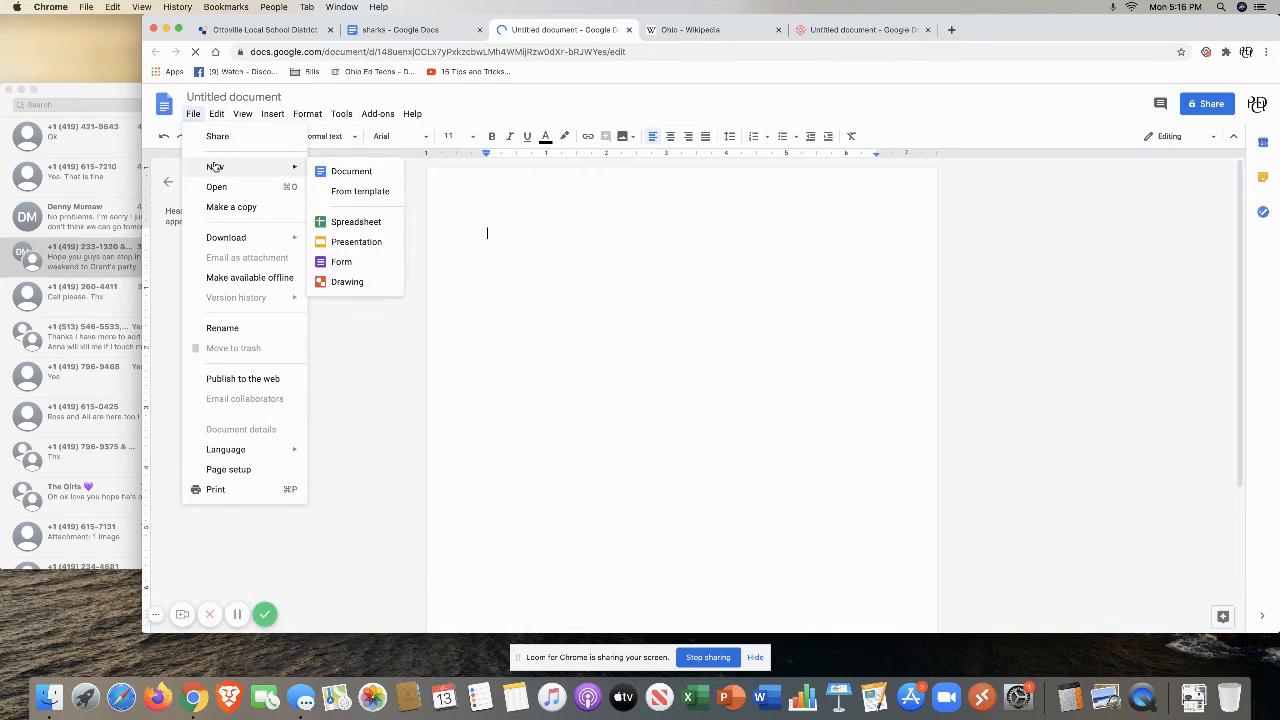
pyautogui.click(347, 191)
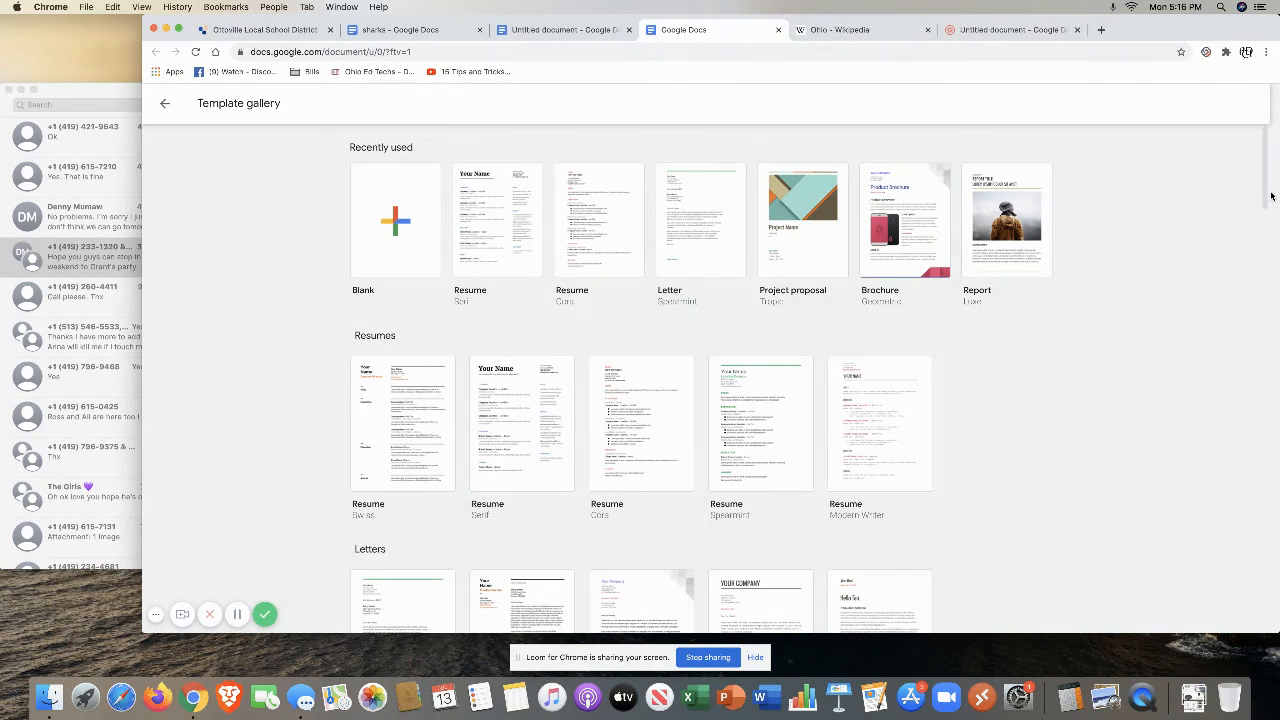
pyautogui.moveTo(1271, 196); pyautogui.dragTo(1112, 141)
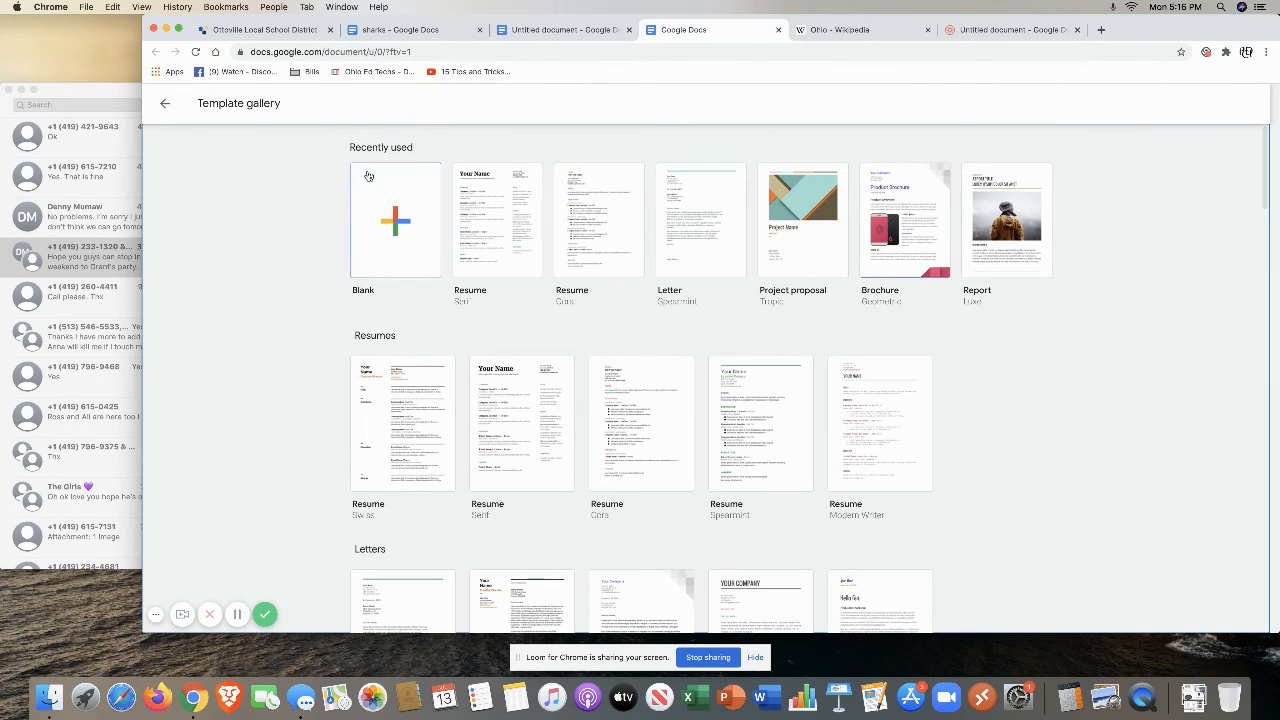
pyautogui.click(399, 214)
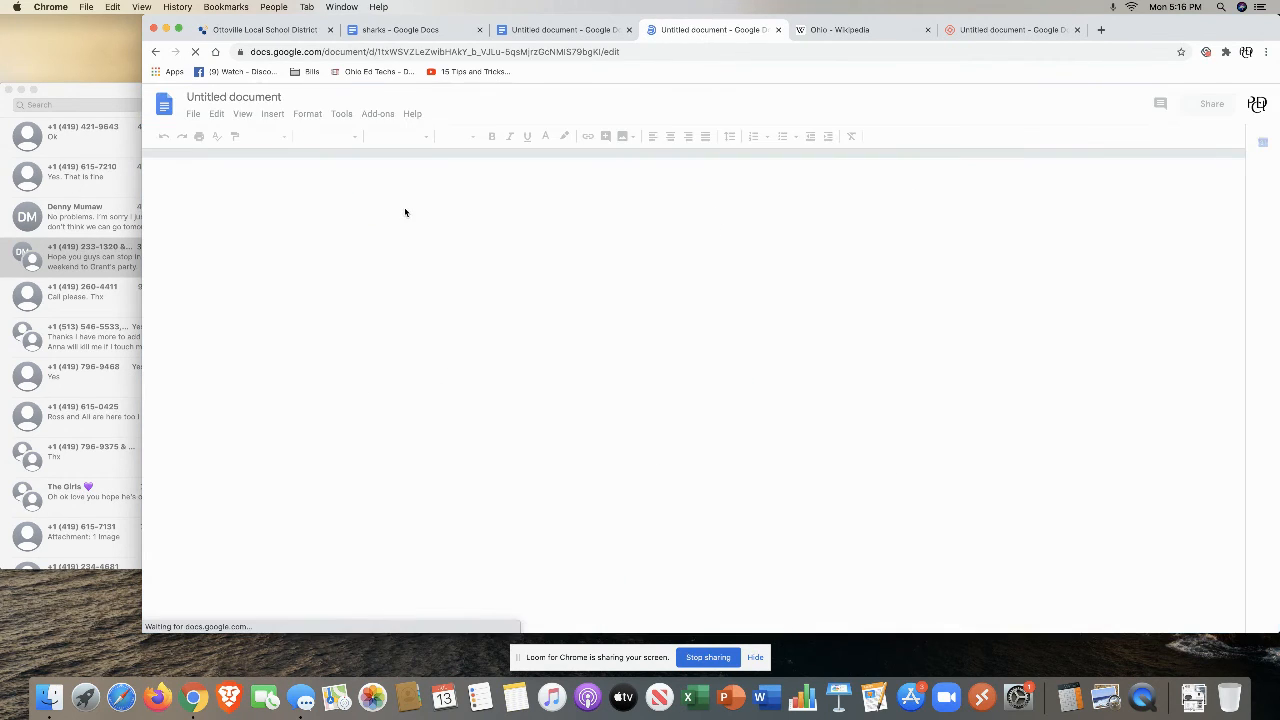
# - Look over the file commands of the new document and the file types available for creating another new file
pyautogui.click(193, 114)
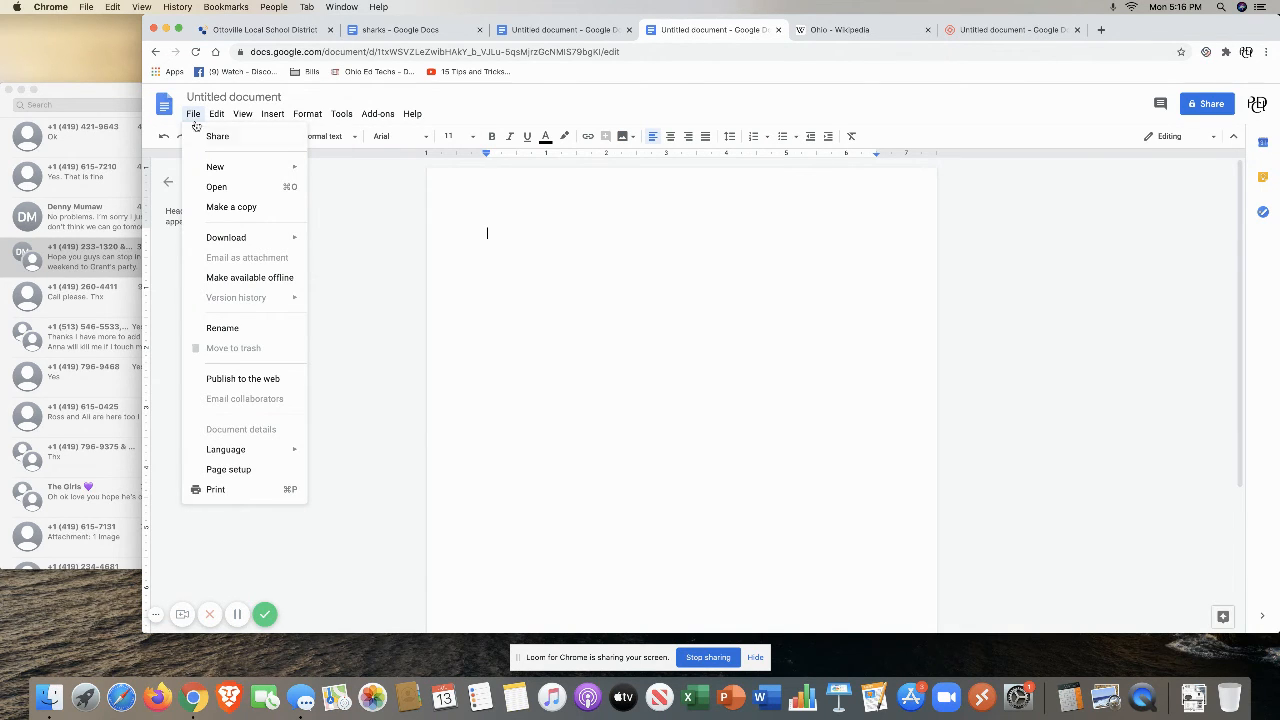
pyautogui.moveTo(282, 242)
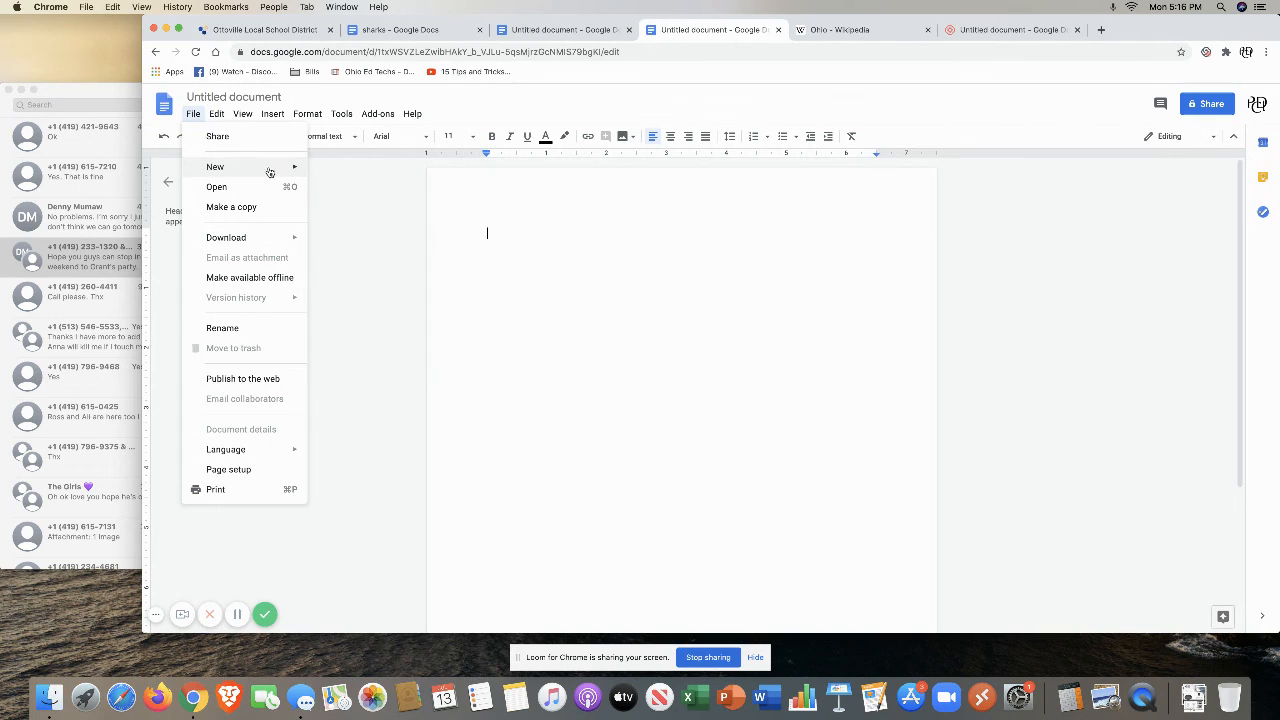
pyautogui.moveTo(268, 171)
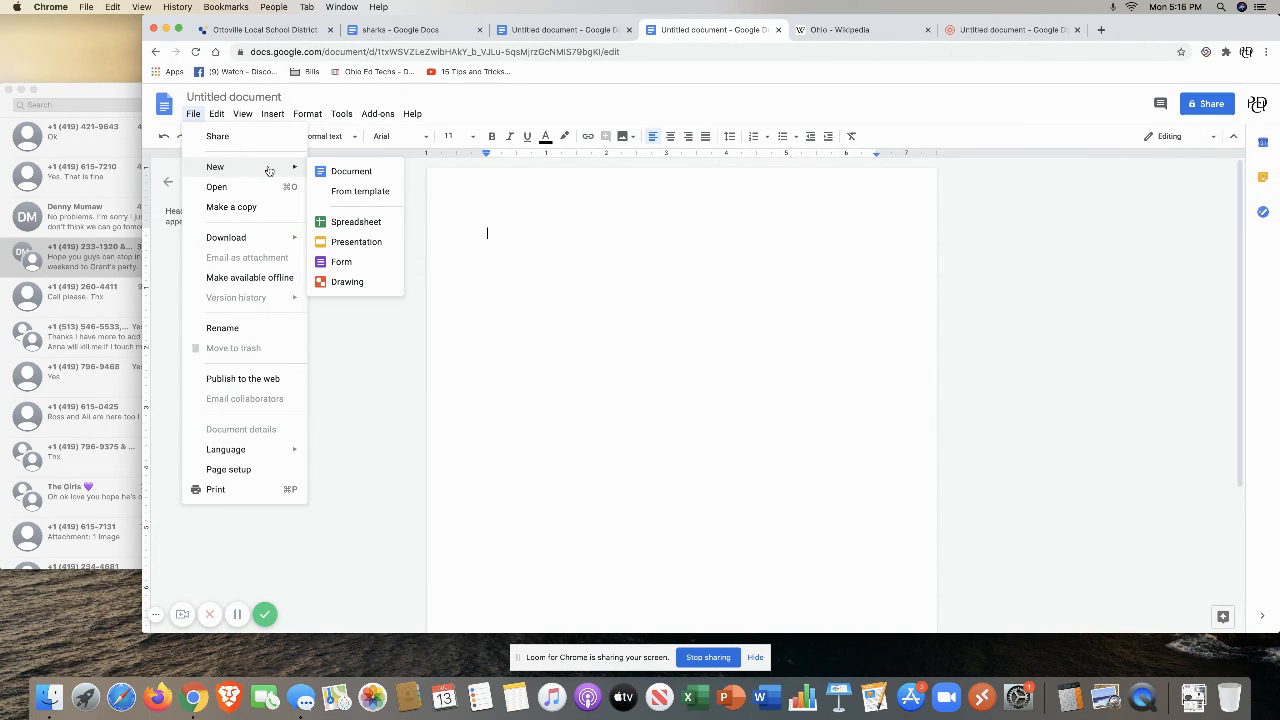